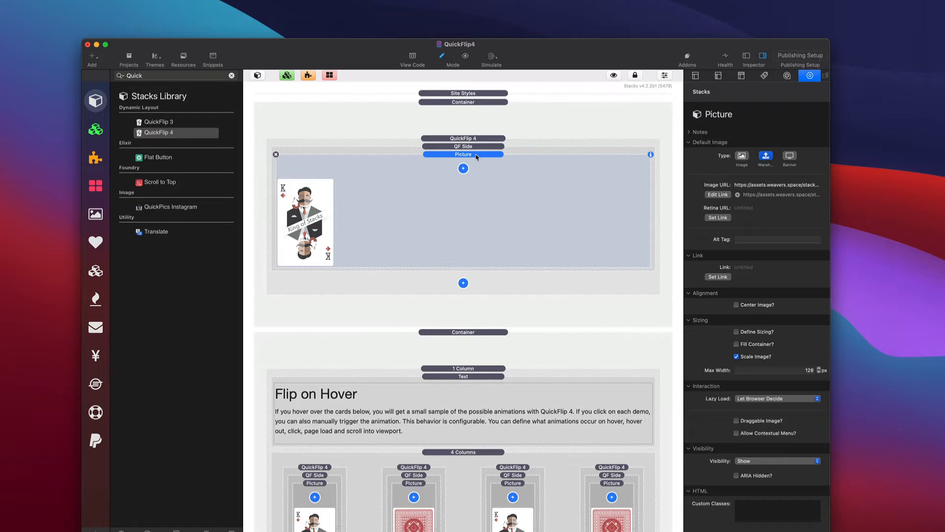
Add a second QF Side to the top QuickFlip 4 stack and copy the card-back picture from the Flip on Hover row into it.
{"action": "left_click", "coordinate": [474, 147]}
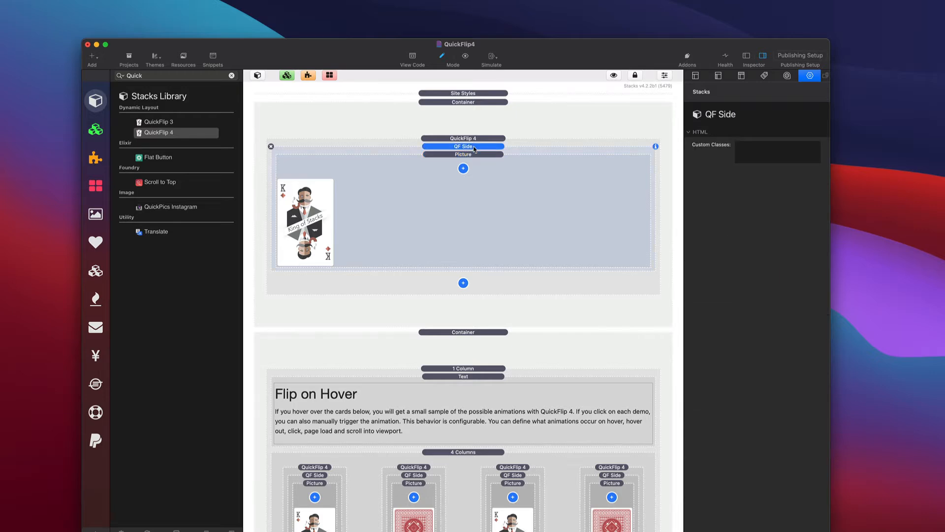
{"action": "left_click", "coordinate": [464, 283]}
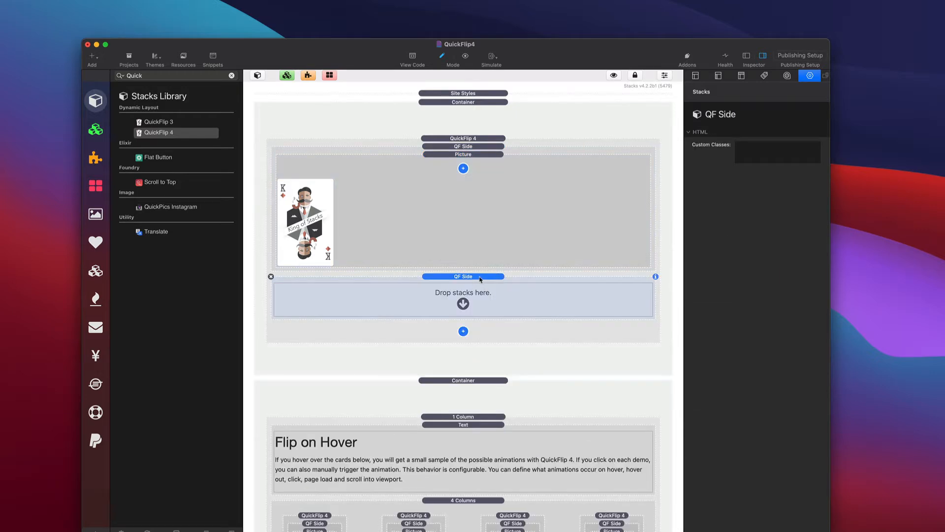
{"action": "scroll", "coordinate": [445, 352], "scroll_direction": "down", "scroll_amount": 5}
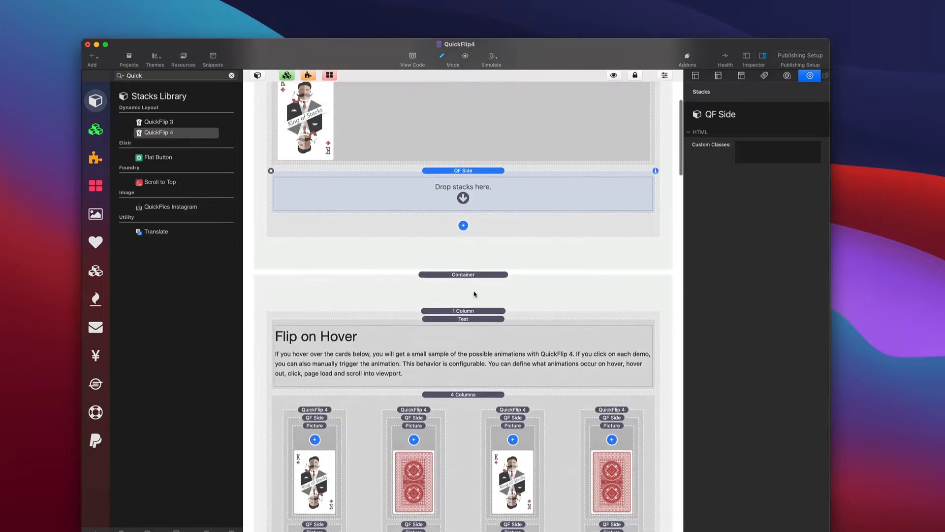
{"action": "left_click", "coordinate": [413, 423]}
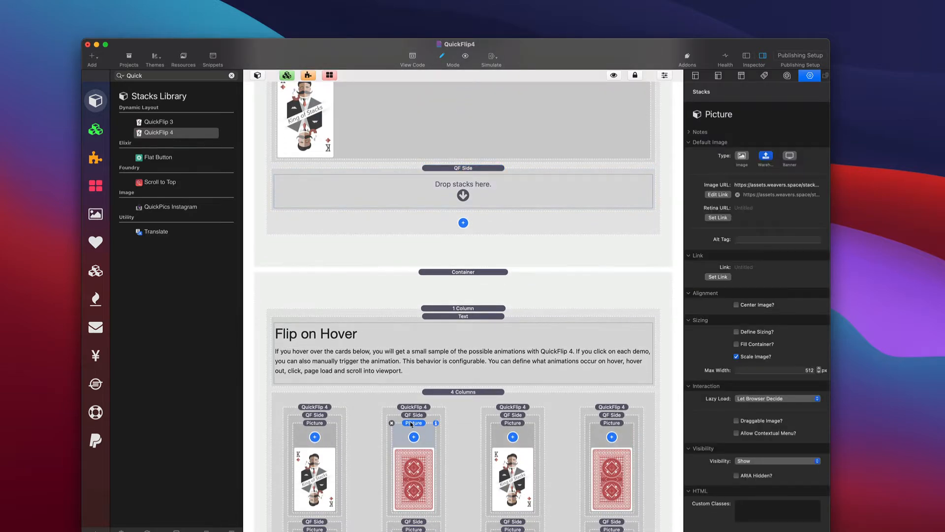
{"action": "left_click_drag", "start_coordinate": [411, 425], "coordinate": [462, 191]}
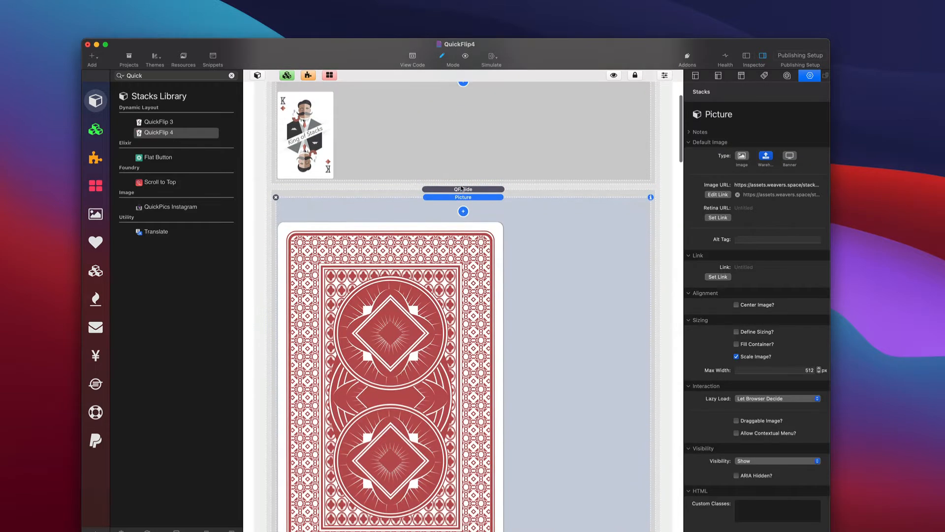
{"action": "left_click", "coordinate": [801, 370]}
{"action": "type", "text": "12"}
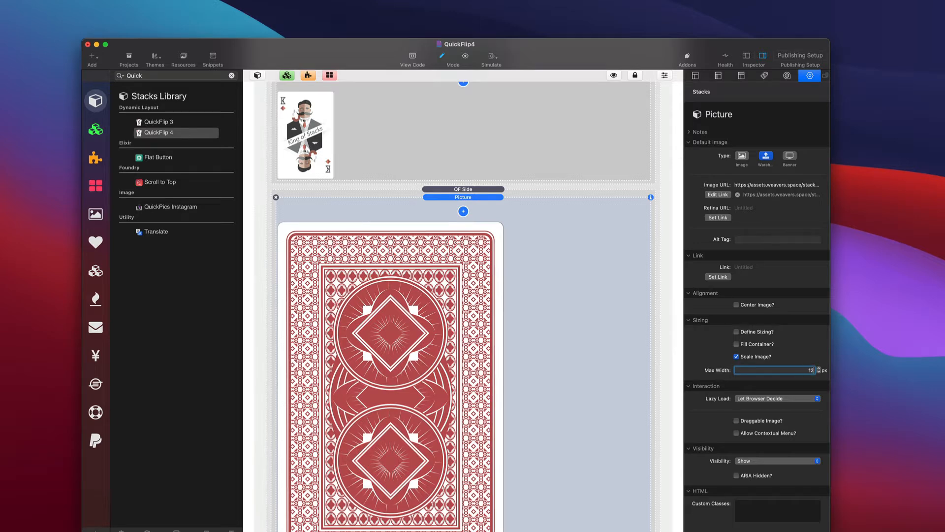
{"action": "type", "text": "80"}
{"action": "key", "text": "Tab"}
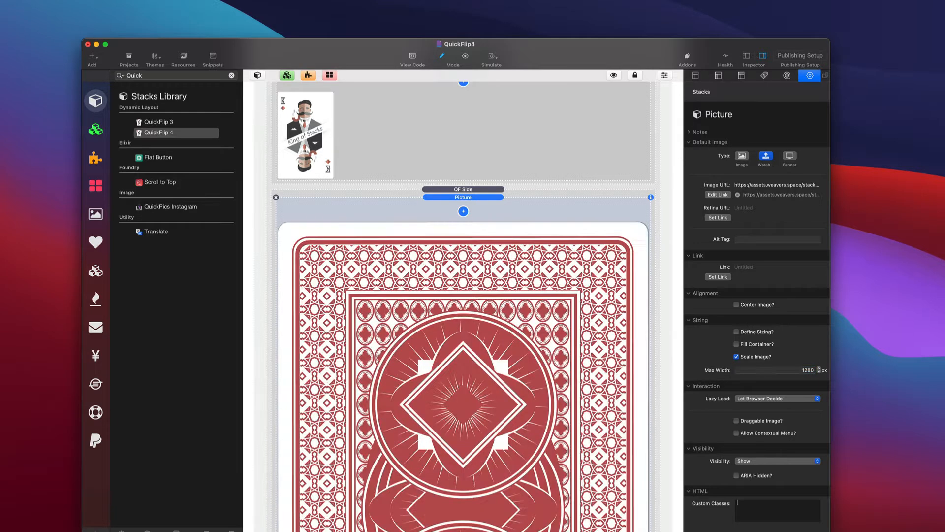
Set the max width of the copied card-back picture to 256 px.
{"action": "key", "text": "shift+Tab"}
{"action": "type", "text": "256"}
{"action": "key", "text": "Tab"}
Set the top king picture's max width to 256 px and center both the king and card-back pictures.
{"action": "scroll", "coordinate": [441, 217], "scroll_direction": "up", "scroll_amount": 3}
{"action": "left_click", "coordinate": [436, 209]}
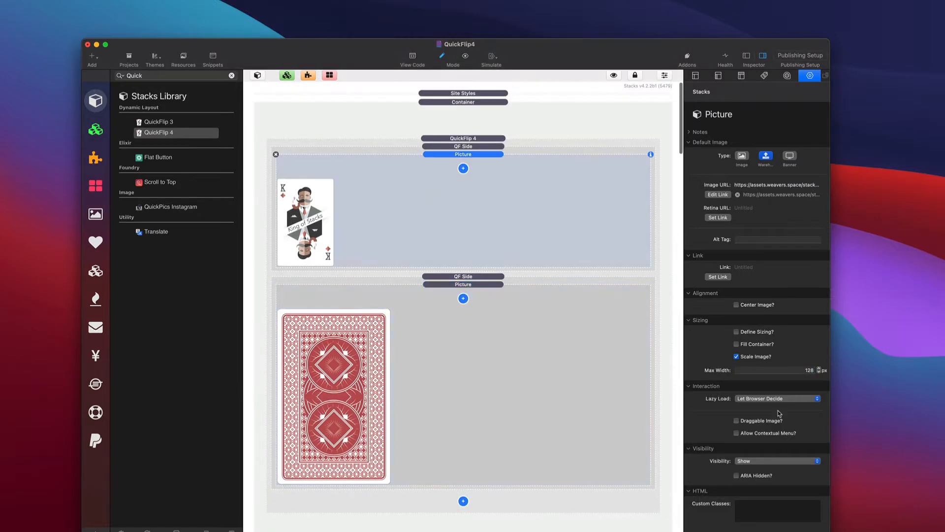
{"action": "double_click", "coordinate": [799, 369]}
{"action": "type", "text": "256"}
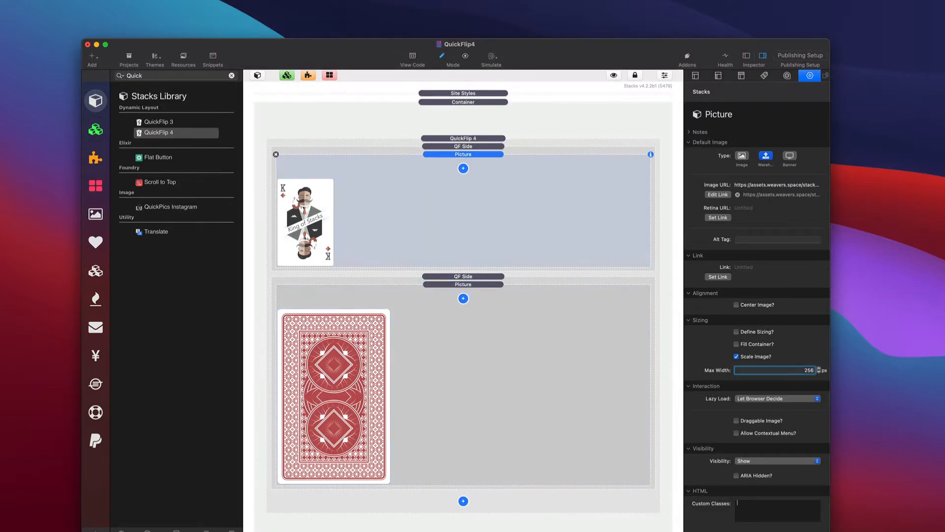
{"action": "key", "text": "Tab"}
{"action": "left_click", "coordinate": [494, 447], "text": "shift"}
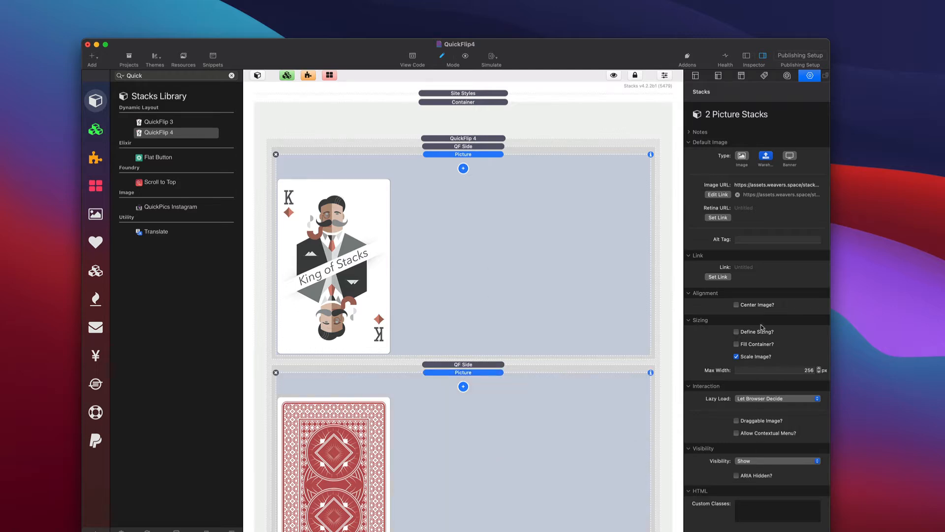
{"action": "left_click", "coordinate": [737, 305]}
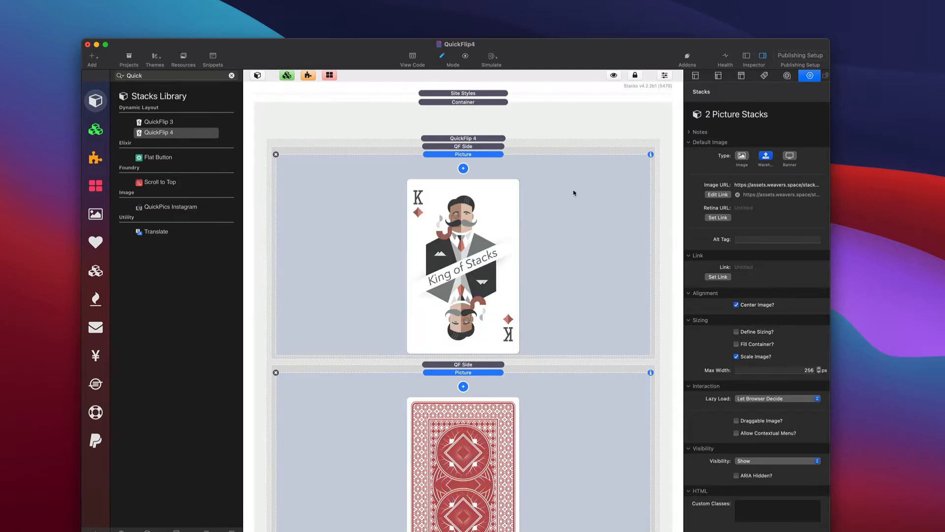
Review the top QuickFlip 4 stack's settings and preview its card flip before returning to editing.
{"action": "left_click", "coordinate": [498, 146]}
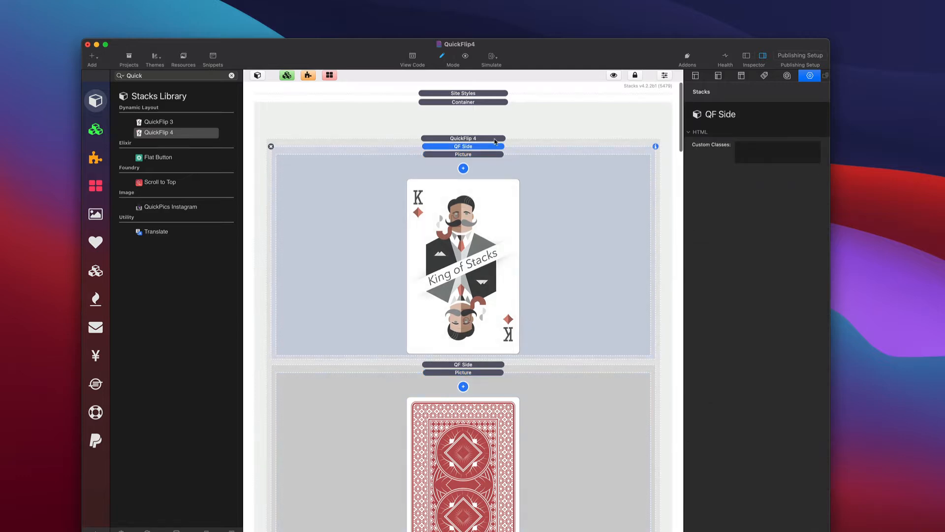
{"action": "left_click", "coordinate": [495, 140]}
{"action": "scroll", "coordinate": [509, 162], "scroll_direction": "down", "scroll_amount": 2}
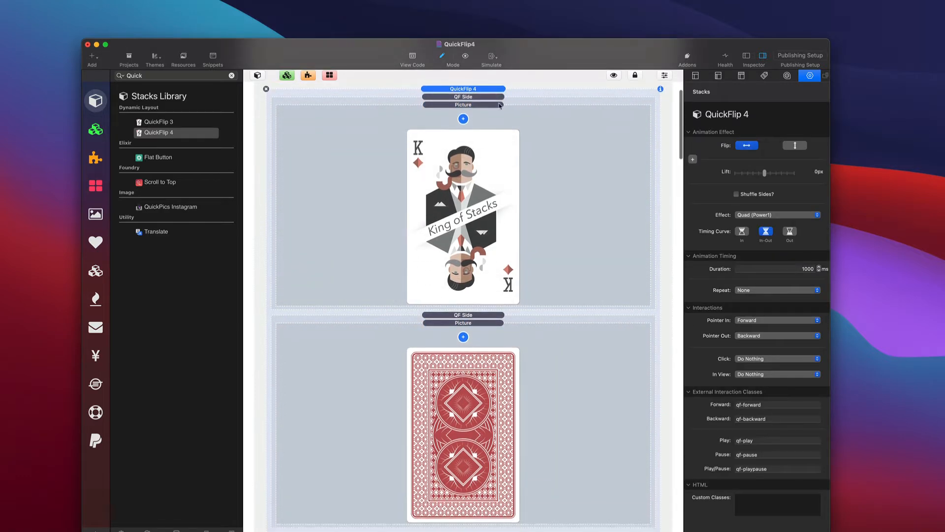
{"action": "scroll", "coordinate": [572, 409], "scroll_direction": "down", "scroll_amount": 1}
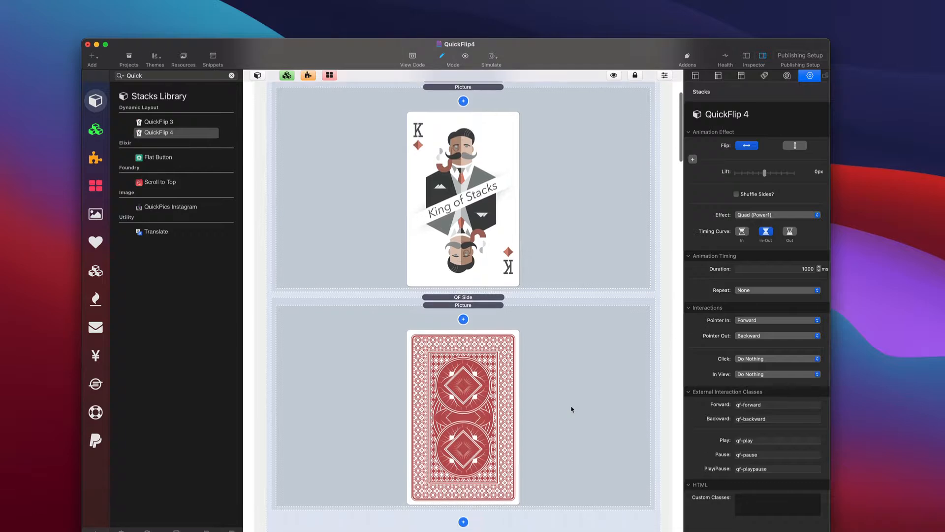
{"action": "scroll", "coordinate": [572, 409], "scroll_direction": "up", "scroll_amount": 3}
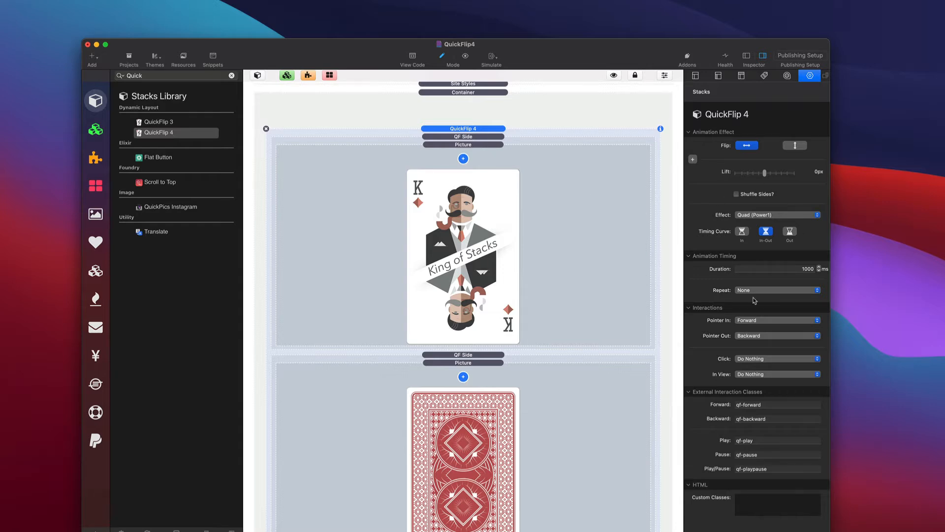
{"action": "key", "text": "super+r"}
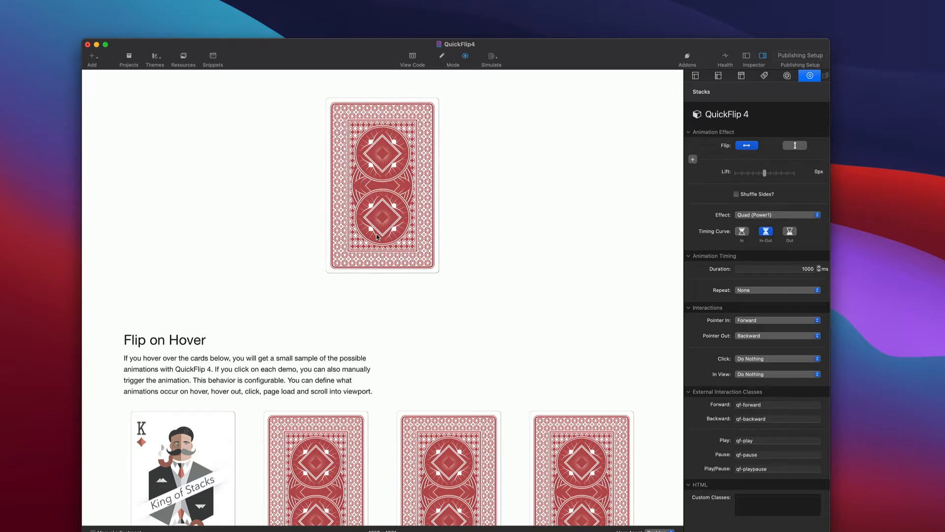
{"action": "key", "text": "super+r"}
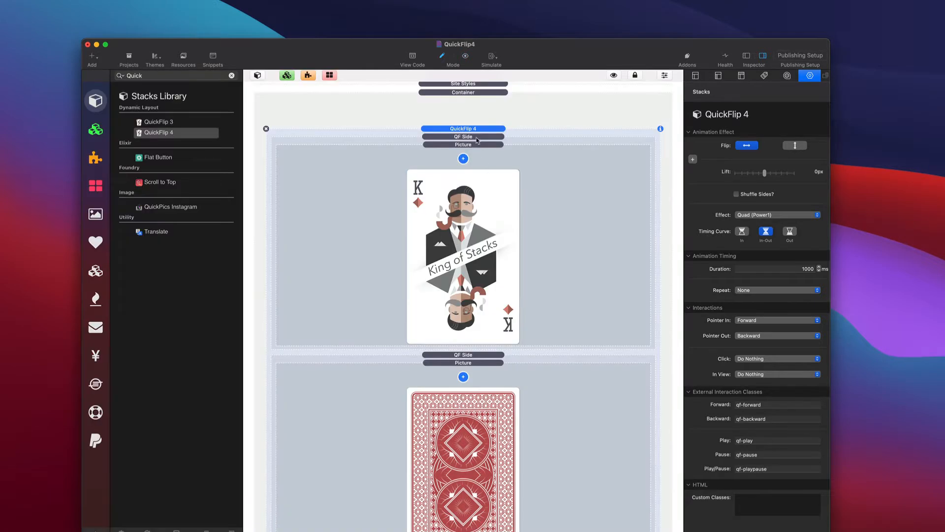
Delete the top QuickFlip 4 stack along with the container that held it.
{"action": "left_click", "coordinate": [266, 128]}
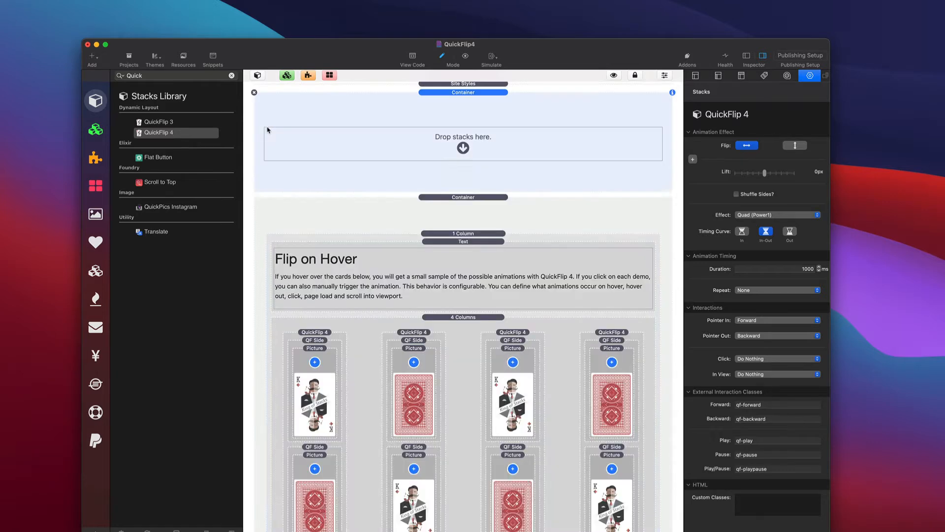
{"action": "left_click", "coordinate": [254, 93]}
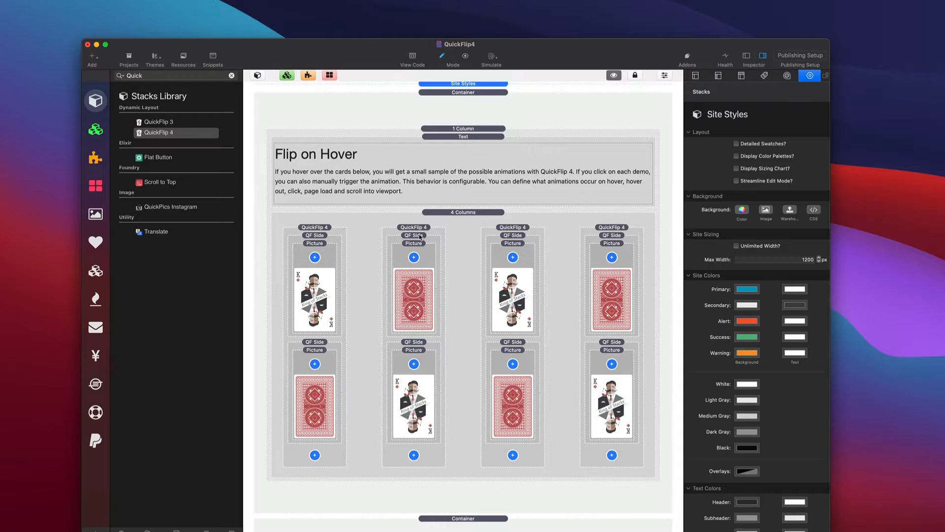
Try the vertical flip direction on the first QuickFlip 4 stack in the Flip on Hover row, and restore horizontal.
{"action": "left_click", "coordinate": [329, 228]}
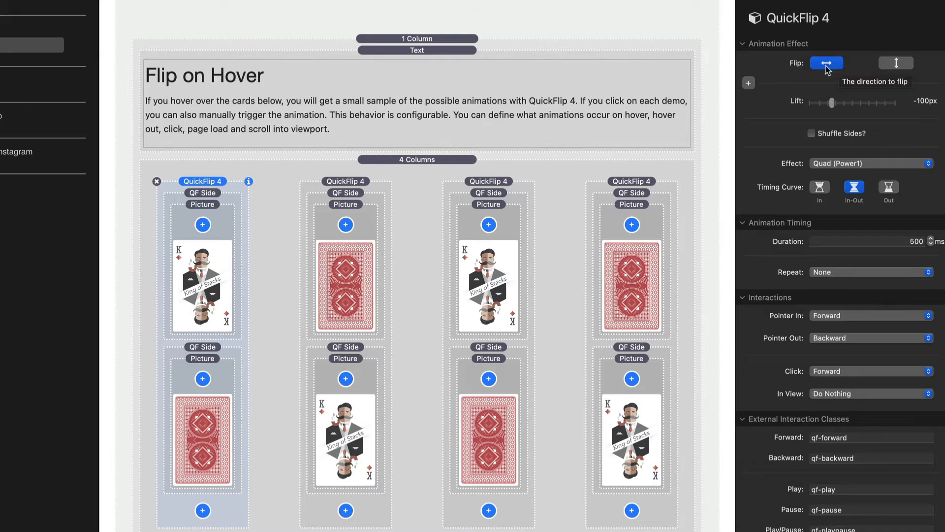
{"action": "left_click", "coordinate": [896, 63]}
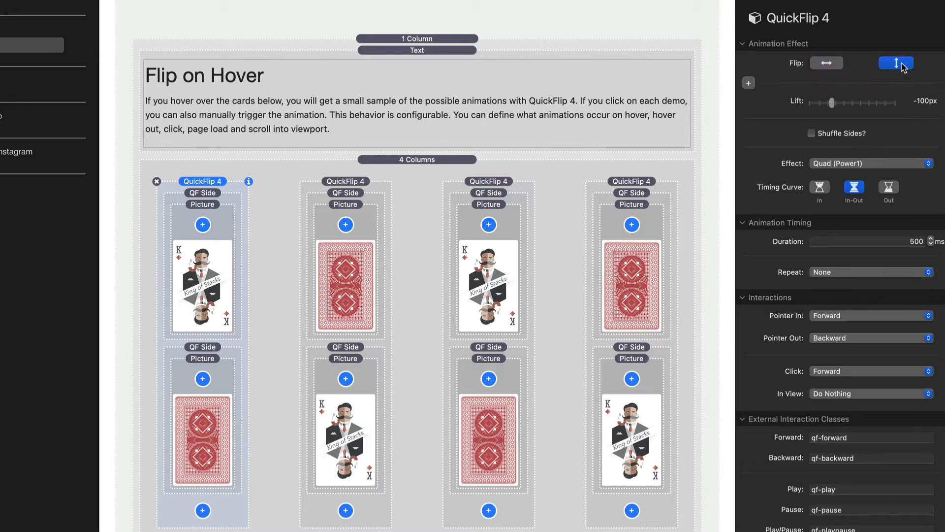
{"action": "left_click", "coordinate": [827, 64]}
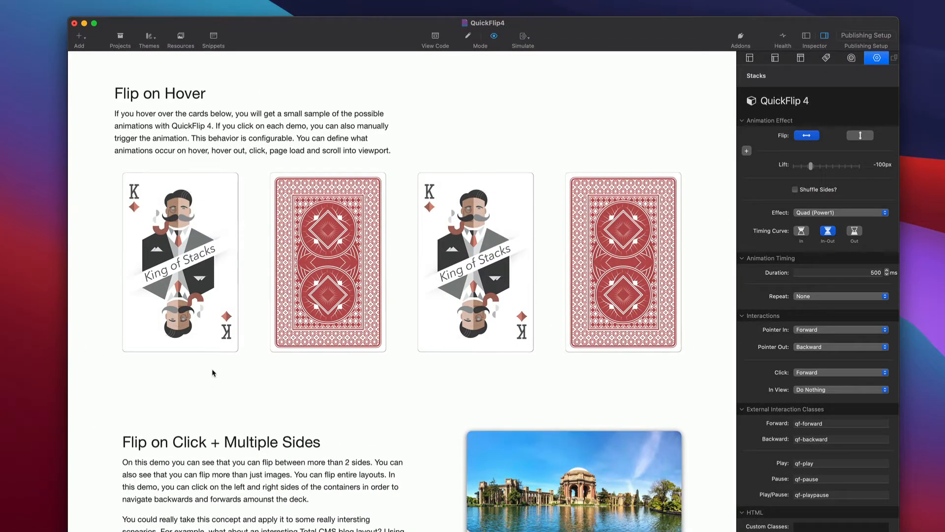
Try a lift of 0 px on the first Flip on Hover card, and set the lift back to -100 px.
{"action": "mouse_move", "coordinate": [205, 306]}
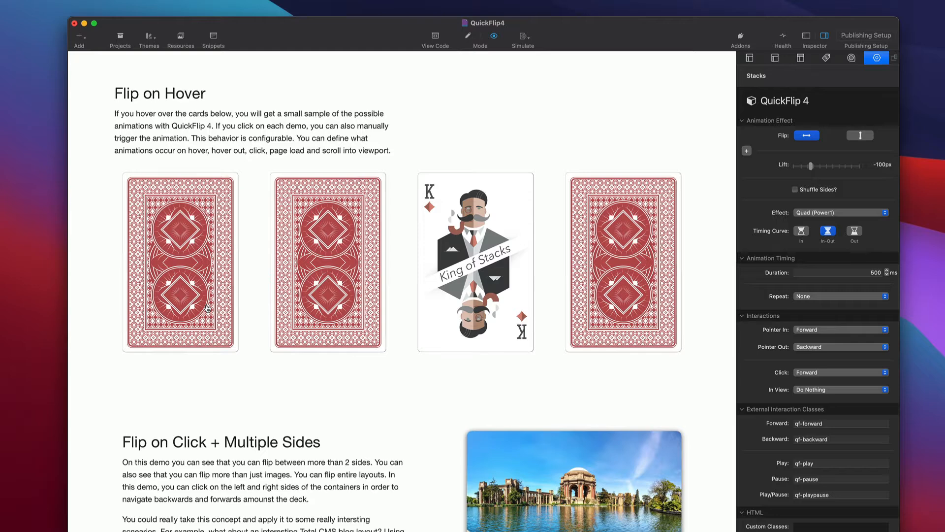
{"action": "left_click", "coordinate": [881, 164]}
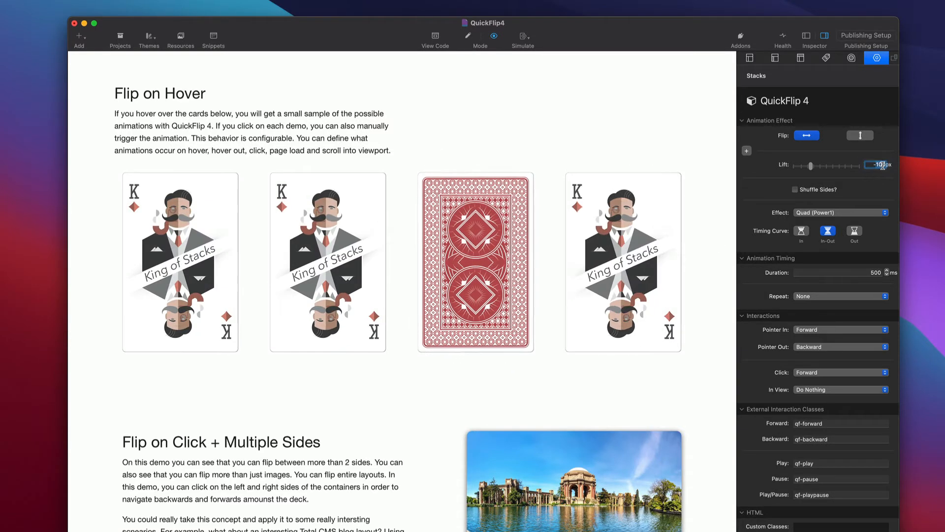
{"action": "type", "text": "0"}
{"action": "key", "text": "Return"}
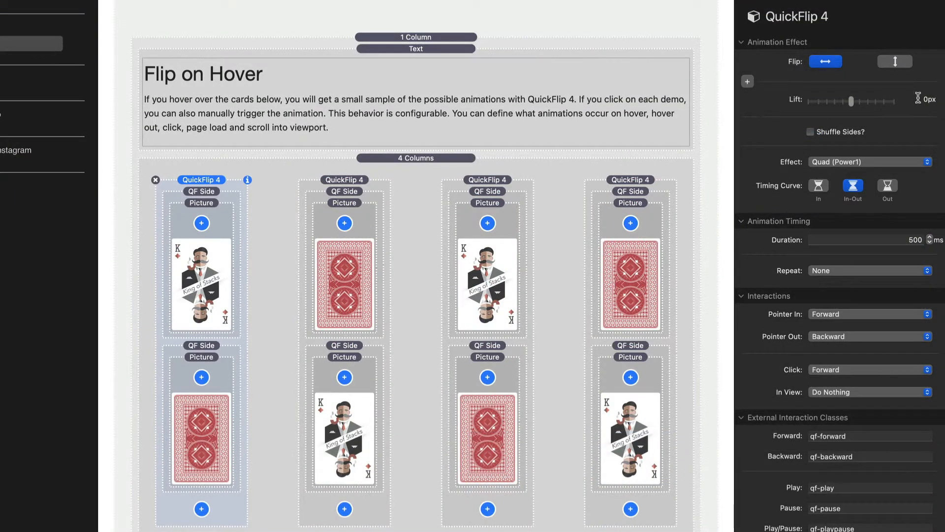
{"action": "left_click", "coordinate": [918, 98]}
{"action": "type", "text": "-100"}
{"action": "key", "text": "Tab"}
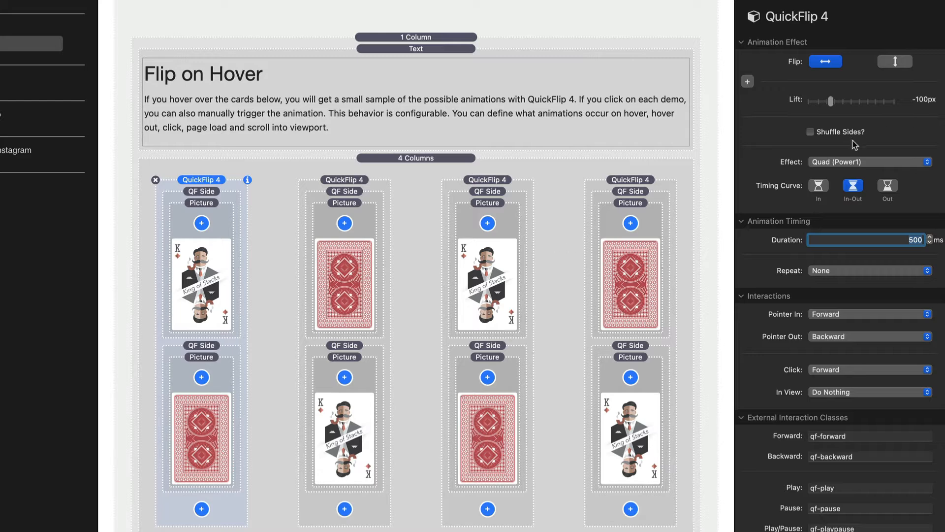
Examine the first card's available animation effects and compare its settings with those of the third QuickFlip 4 stack.
{"action": "left_click", "coordinate": [858, 165]}
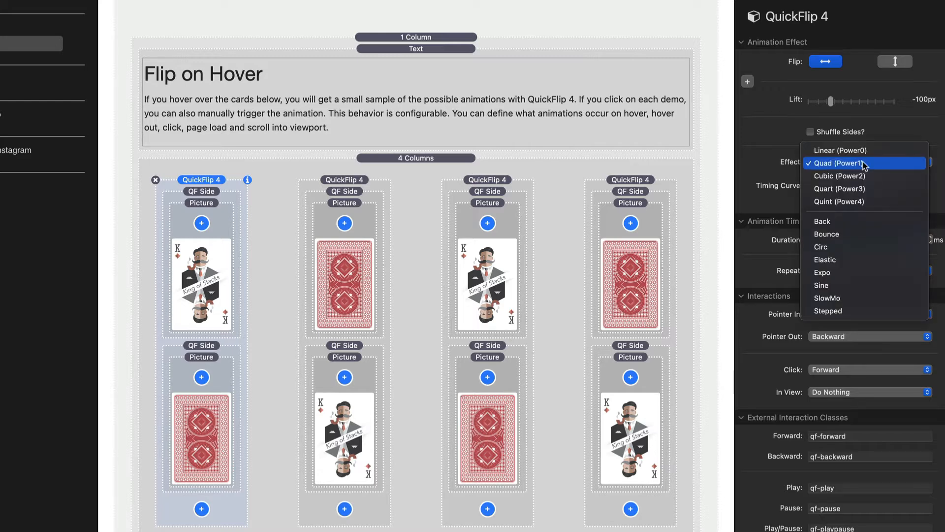
{"action": "left_click", "coordinate": [762, 172]}
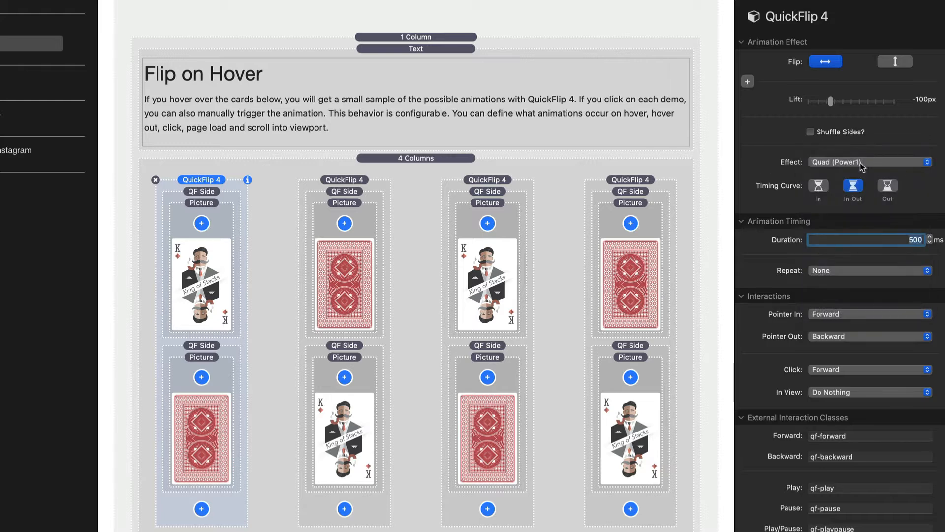
{"action": "left_click", "coordinate": [855, 164]}
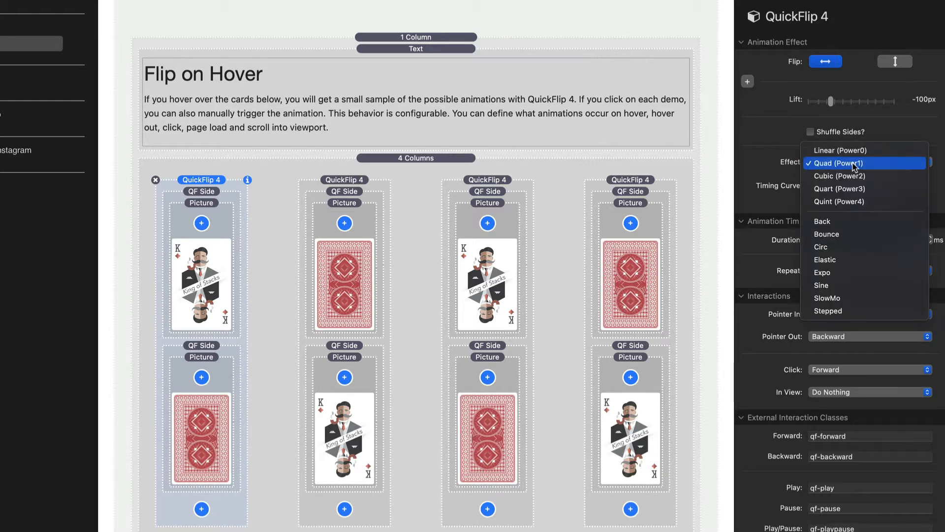
{"action": "left_click", "coordinate": [766, 151]}
{"action": "left_click", "coordinate": [486, 181]}
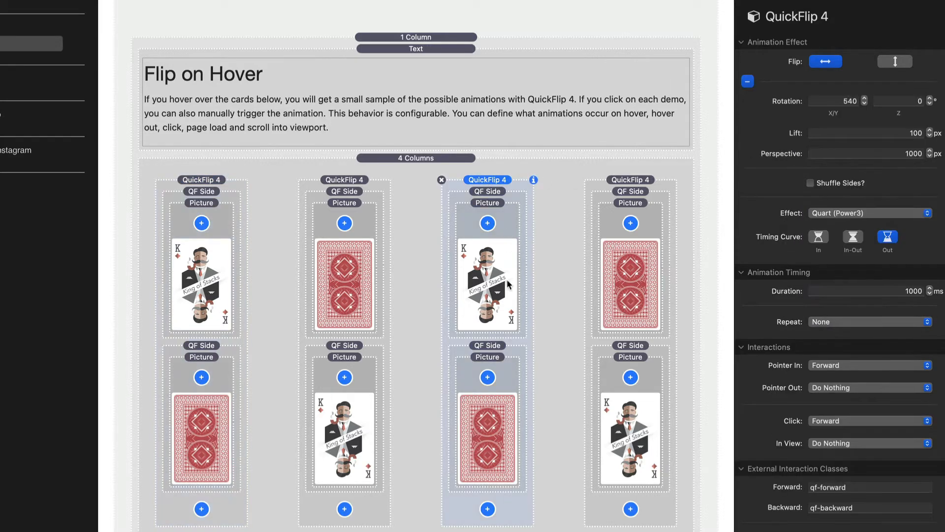
{"action": "left_click", "coordinate": [207, 181]}
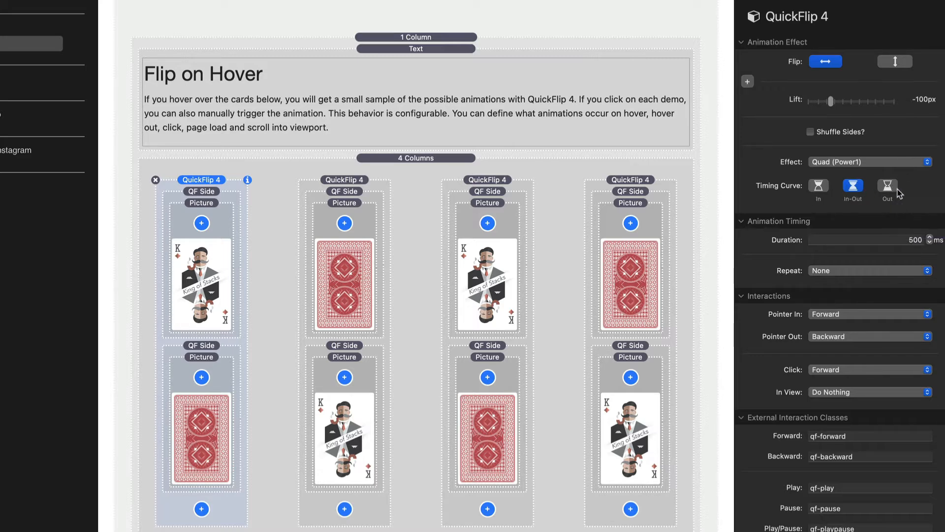
In the GreenSock Ease Visualizer, compare the Power2 and Power3 curves and run Power3 with the easeInOut type.
{"action": "mouse_move", "coordinate": [785, 167]}
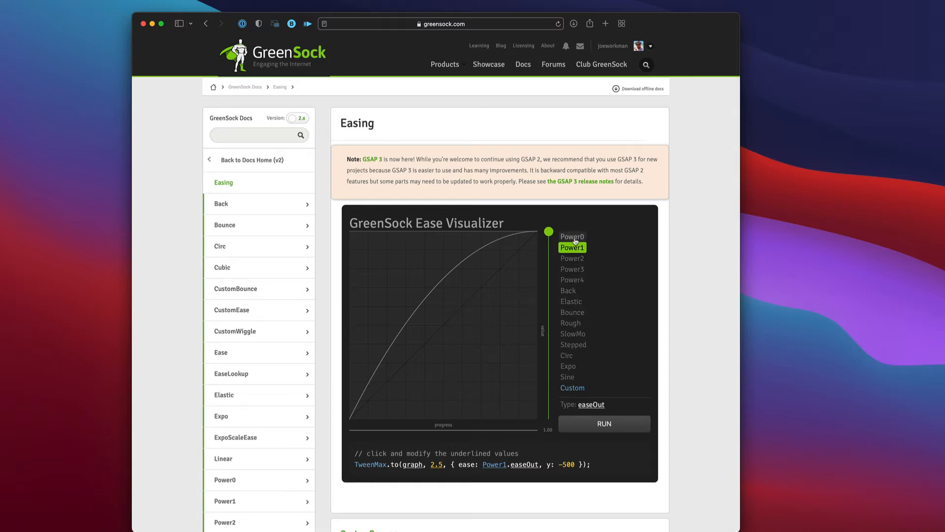
{"action": "left_click", "coordinate": [574, 262]}
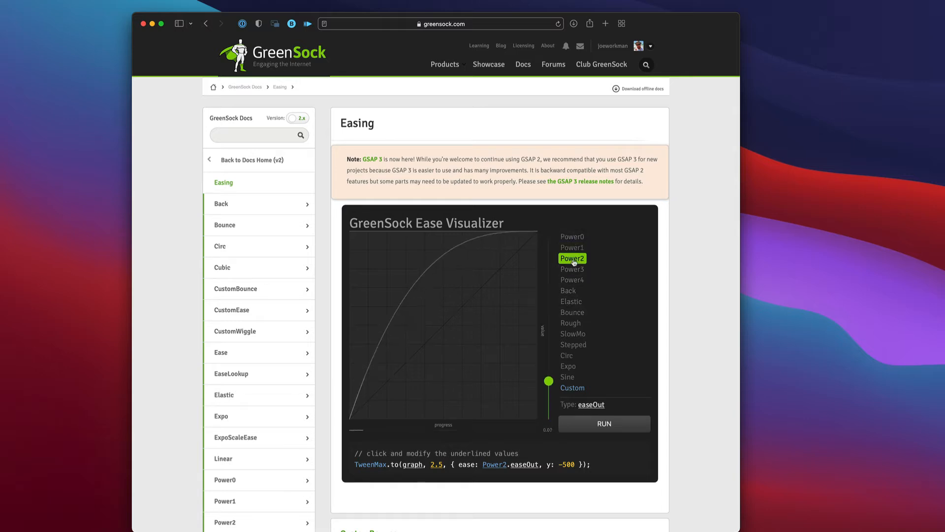
{"action": "left_click", "coordinate": [573, 270]}
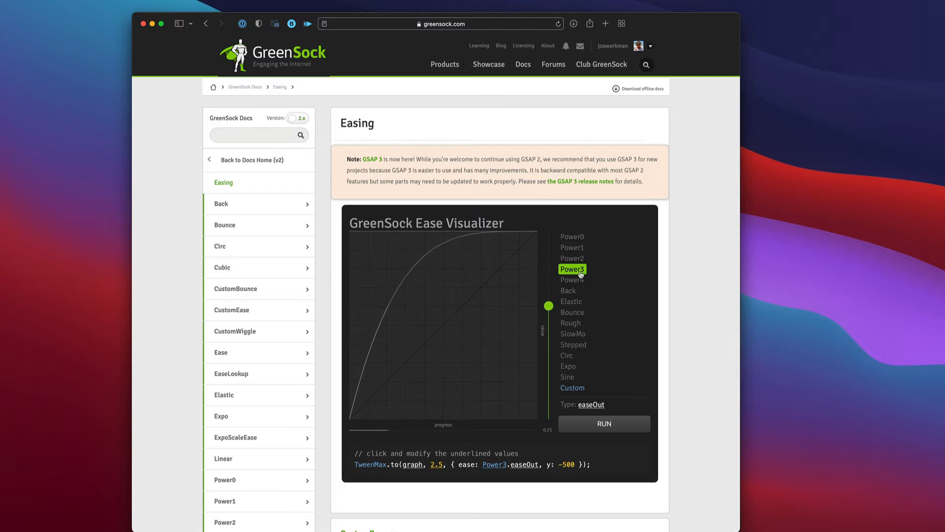
{"action": "left_click", "coordinate": [592, 405]}
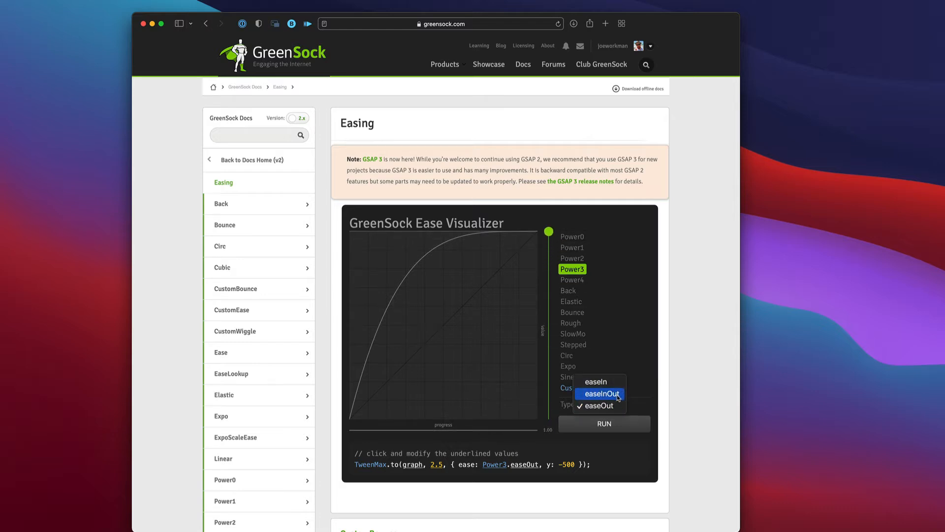
{"action": "left_click", "coordinate": [618, 395]}
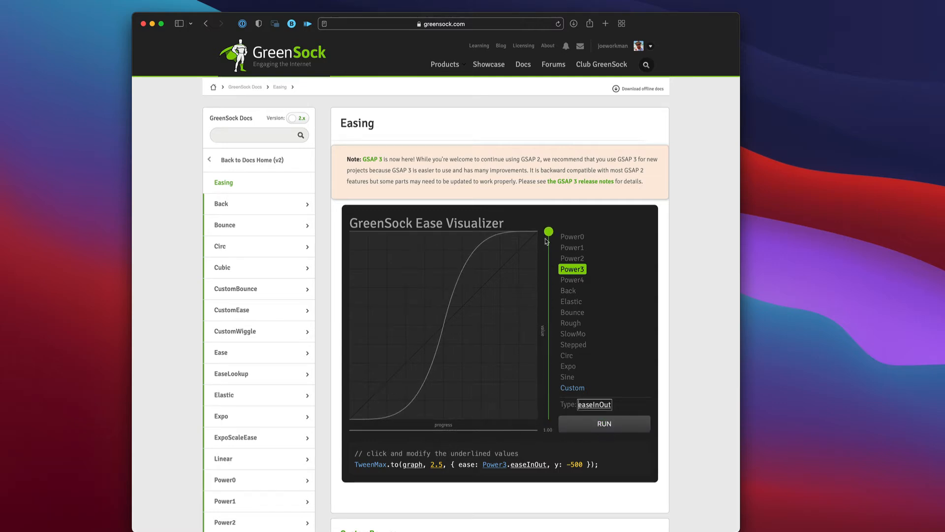
{"action": "left_click", "coordinate": [596, 427]}
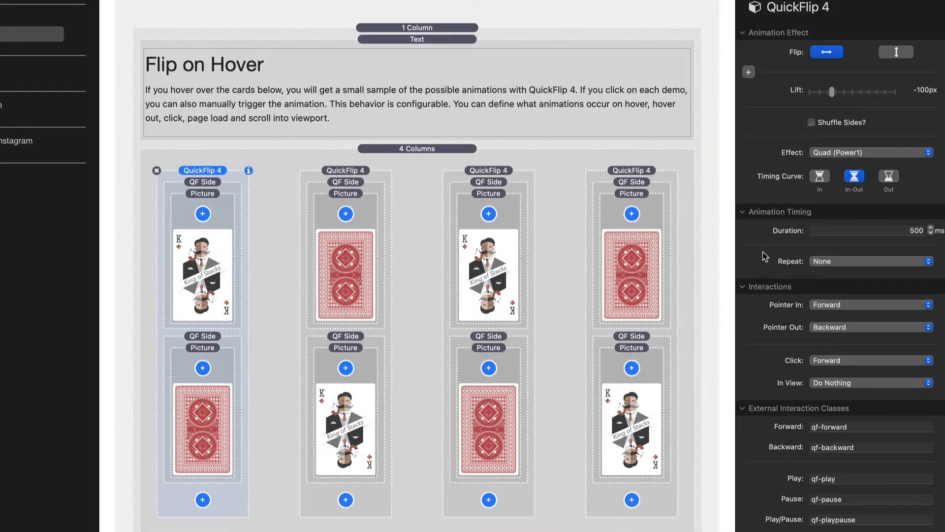
Preview the page and flip the first Flip on Hover card several times to test its animation duration.
{"action": "left_click", "coordinate": [878, 235]}
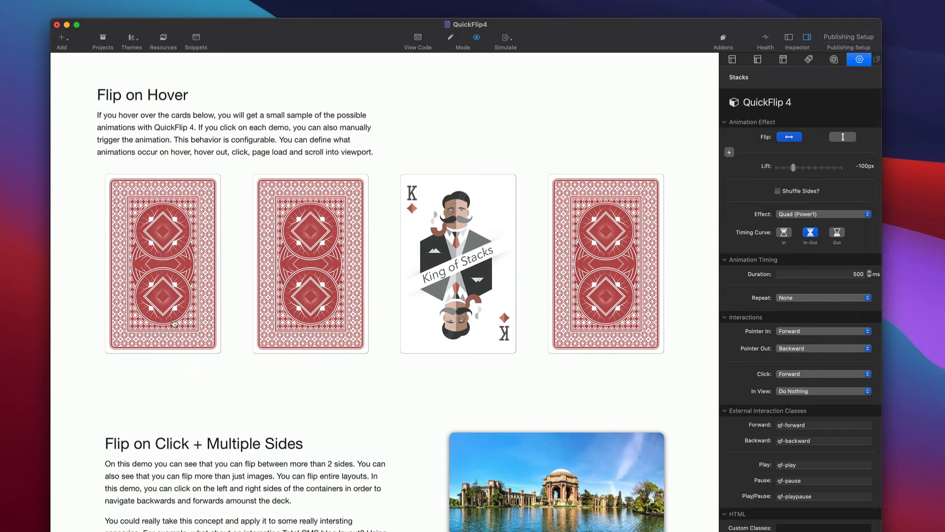
{"action": "key", "text": "super+r"}
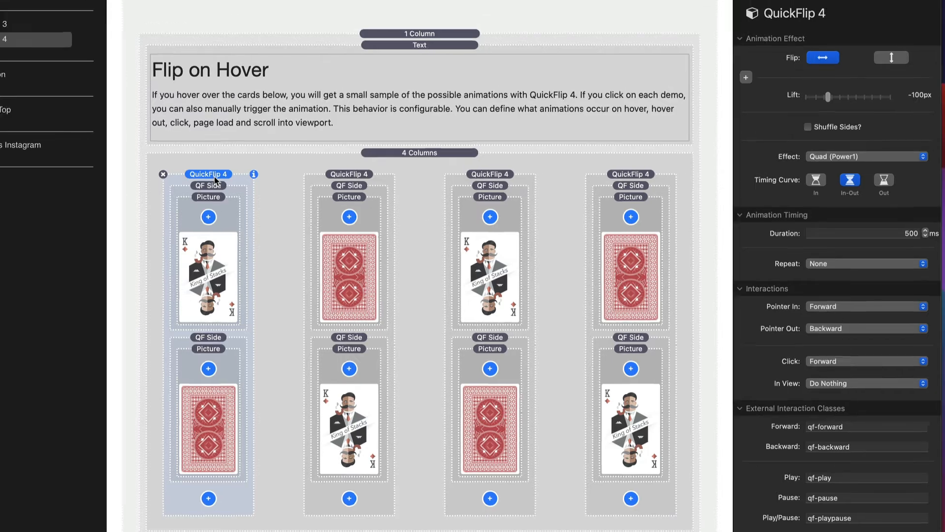
{"action": "key", "text": "super+r"}
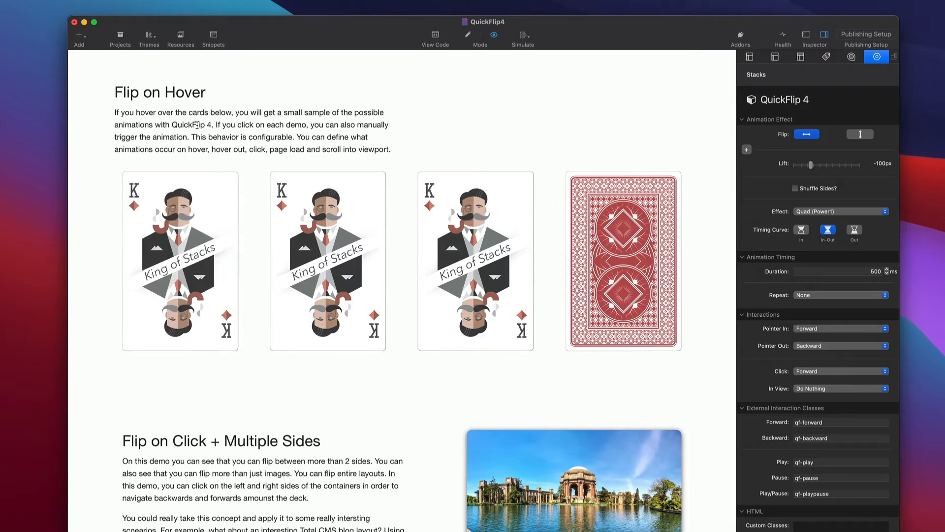
{"action": "left_click", "coordinate": [188, 253]}
{"action": "left_click", "coordinate": [188, 253]}
{"action": "left_click", "coordinate": [188, 253]}
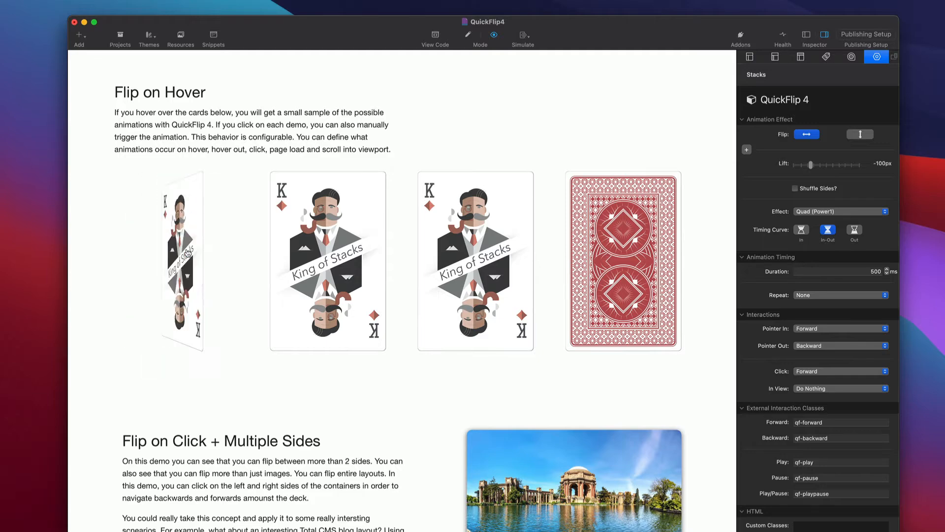
{"action": "left_click", "coordinate": [188, 253]}
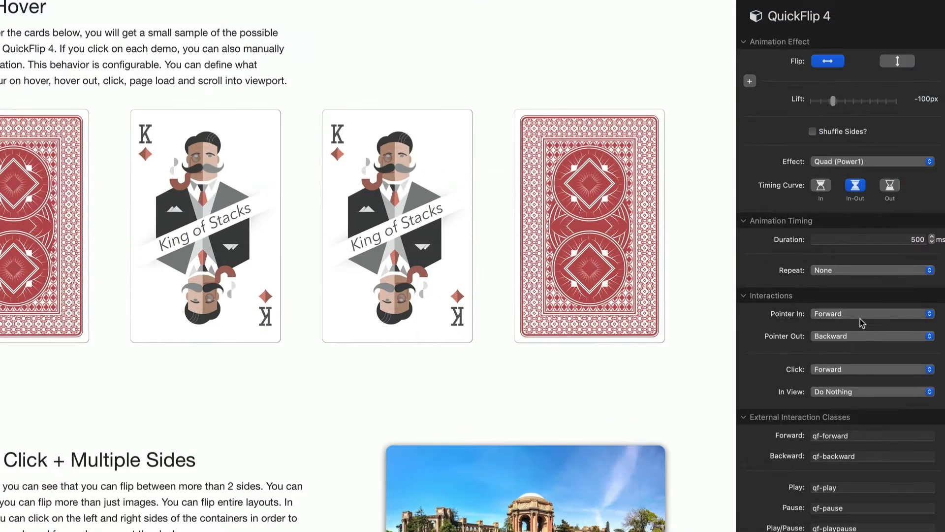
Examine the actions available for the first card's Pointer In, In View and Click interactions, keeping the current choices.
{"action": "left_click", "coordinate": [861, 314]}
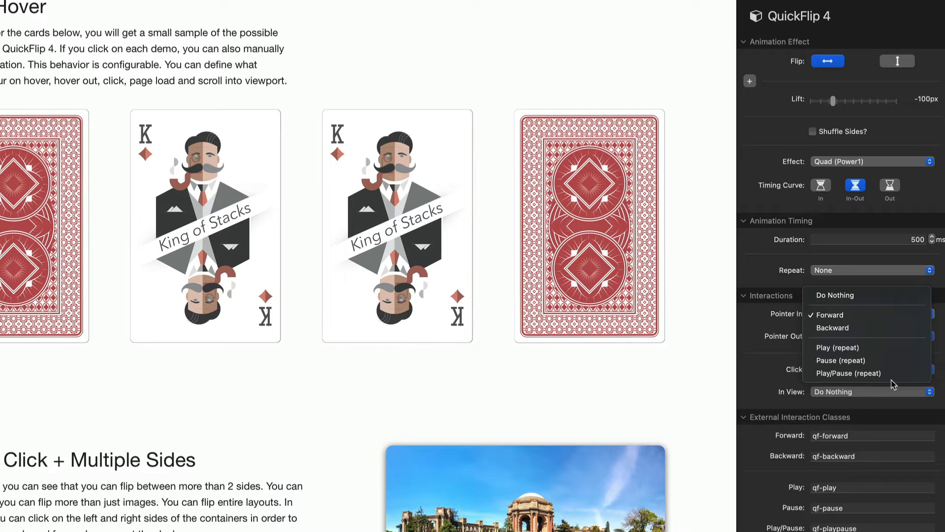
{"action": "left_click", "coordinate": [752, 344]}
{"action": "left_click", "coordinate": [837, 391]}
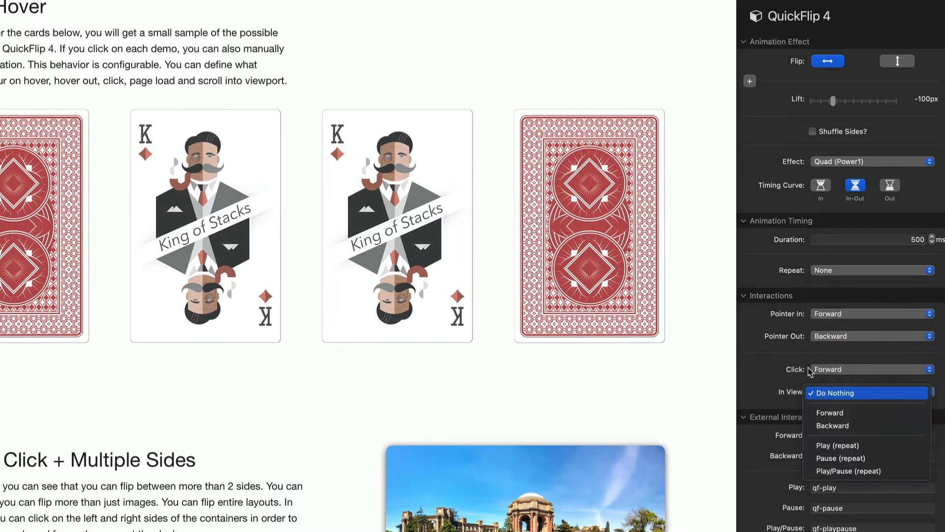
{"action": "left_click", "coordinate": [770, 326]}
{"action": "left_click", "coordinate": [823, 370]}
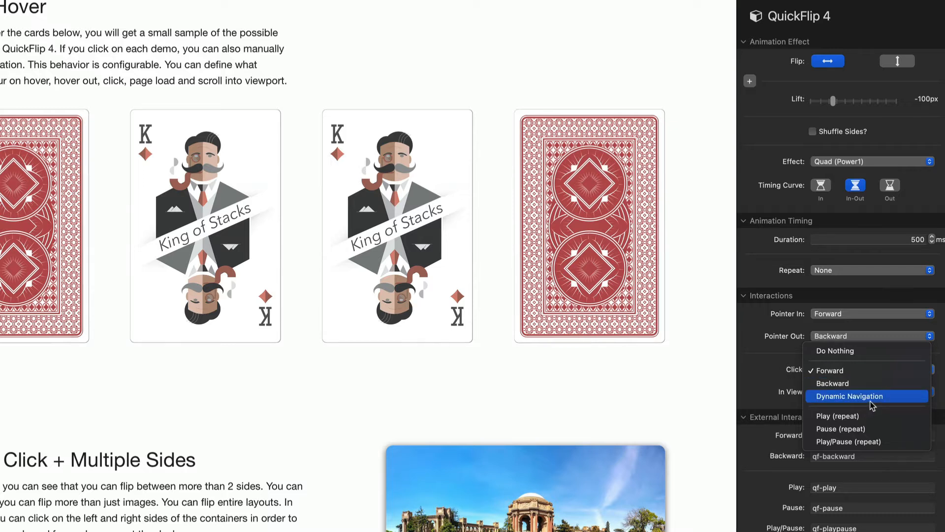
{"action": "left_click", "coordinate": [778, 371]}
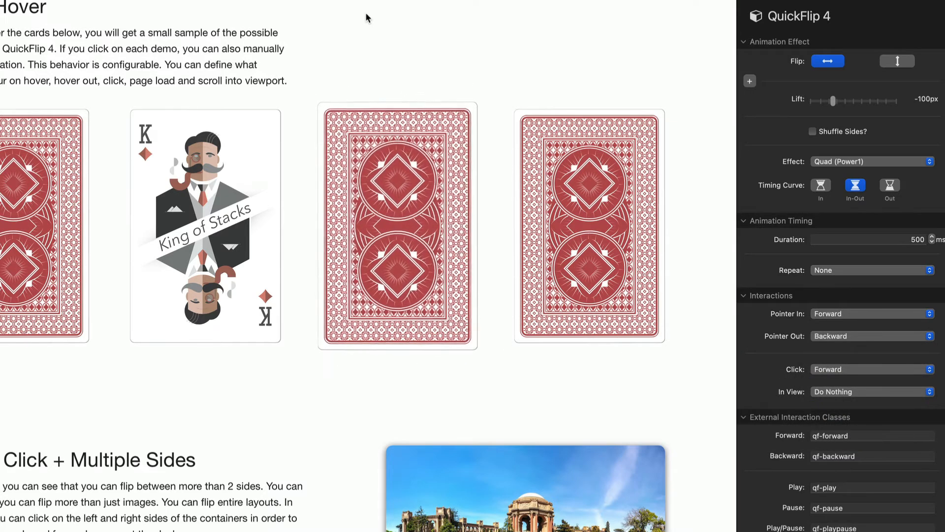
Return to editing, select the third QuickFlip 4 stack, and hide and reveal its advanced rotation and perspective settings.
{"action": "key", "text": "super+e"}
{"action": "left_click", "coordinate": [355, 179]}
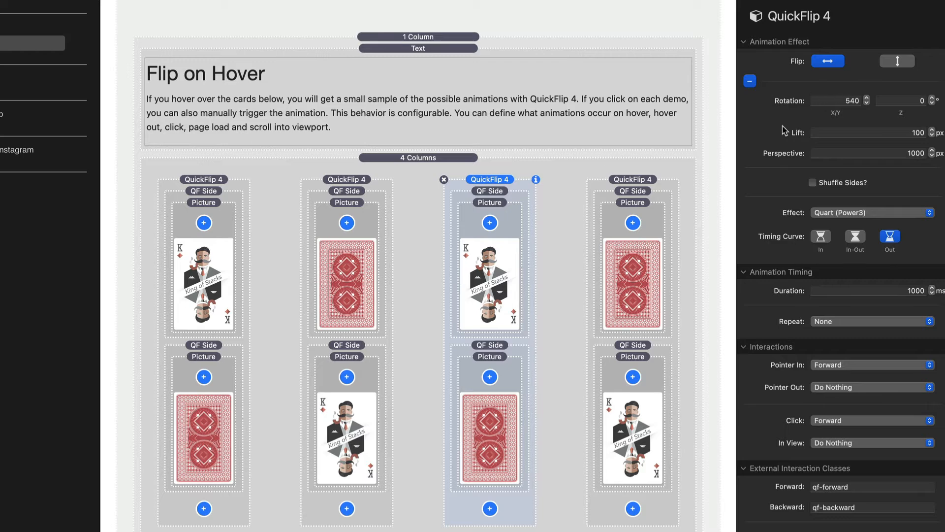
{"action": "left_click", "coordinate": [750, 80]}
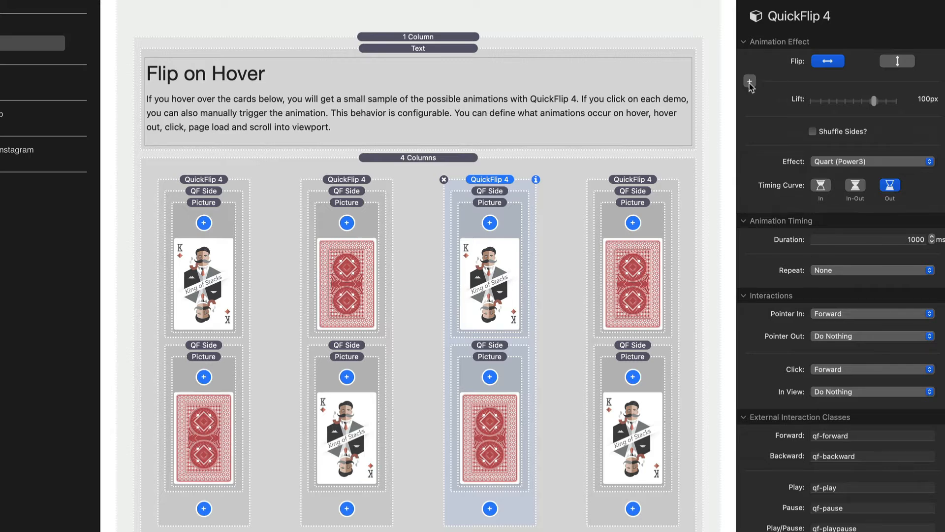
{"action": "left_click", "coordinate": [750, 82]}
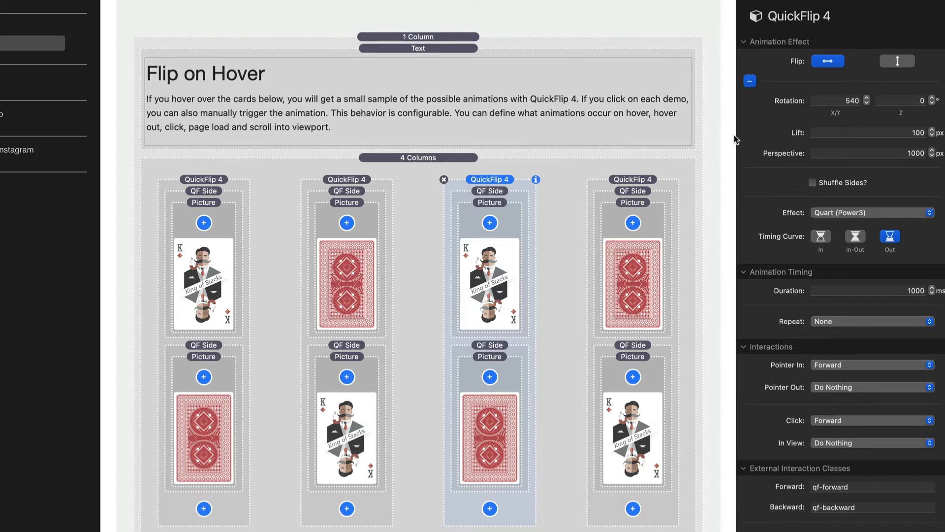
Preview the page and test the third card's 540° rotation by pointing at the card and clicking it.
{"action": "key", "text": "super+r"}
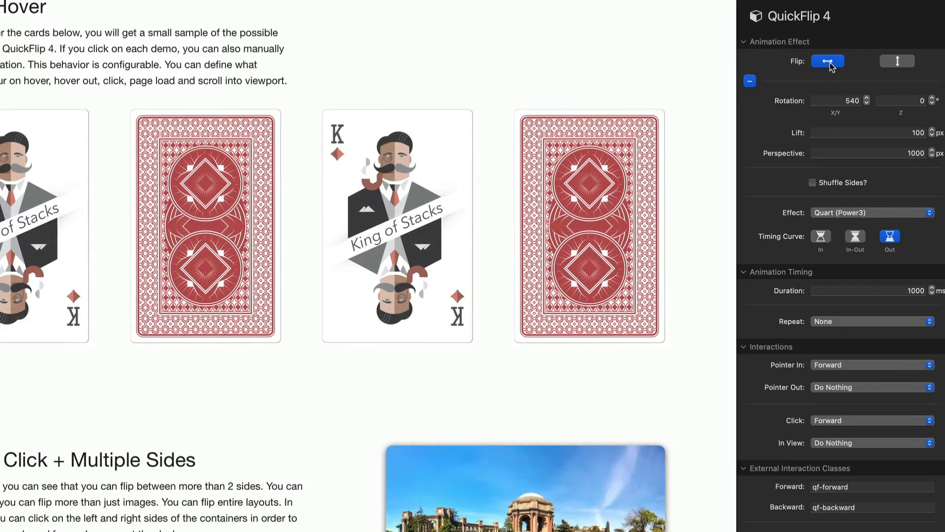
{"action": "double_click", "coordinate": [843, 101]}
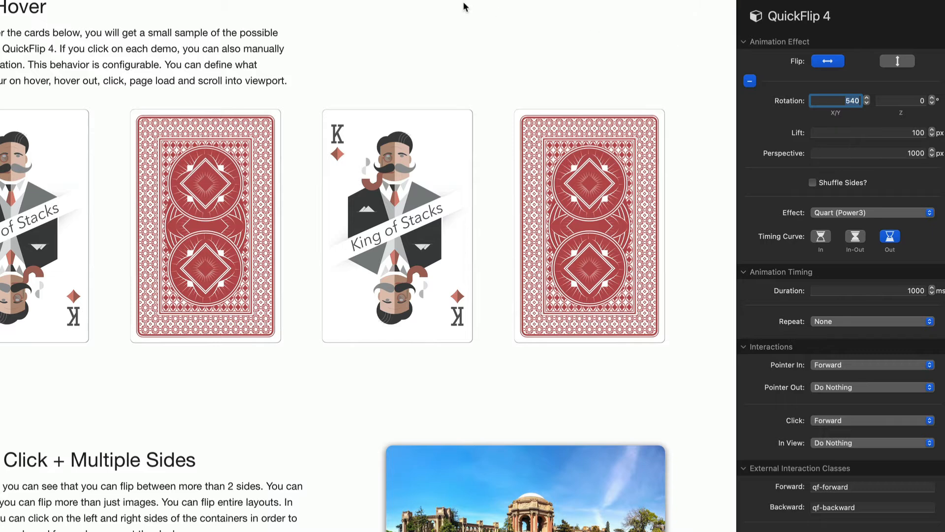
{"action": "mouse_move", "coordinate": [410, 215]}
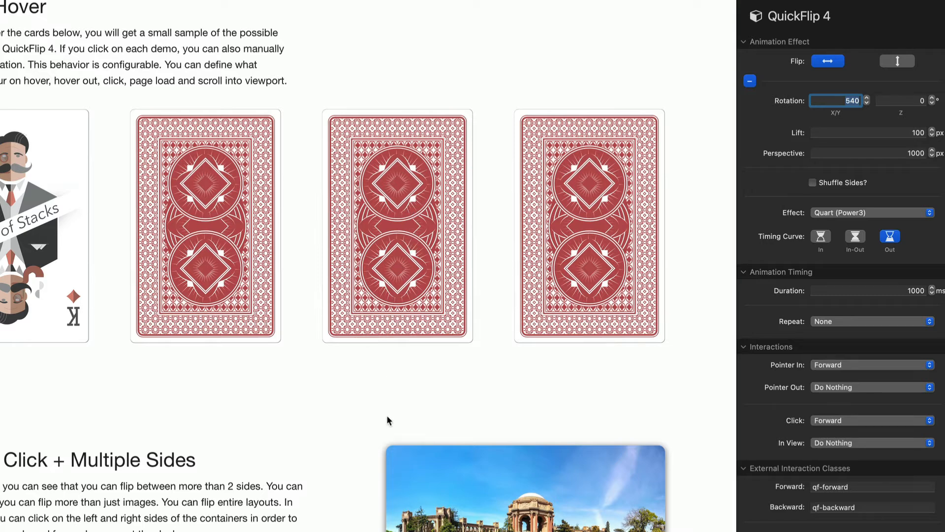
{"action": "mouse_move", "coordinate": [404, 245]}
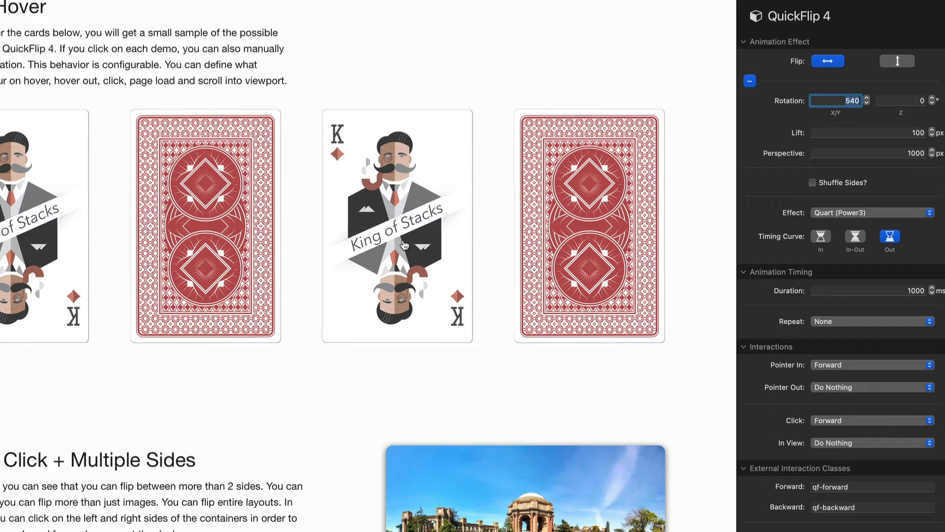
{"action": "left_click", "coordinate": [403, 245]}
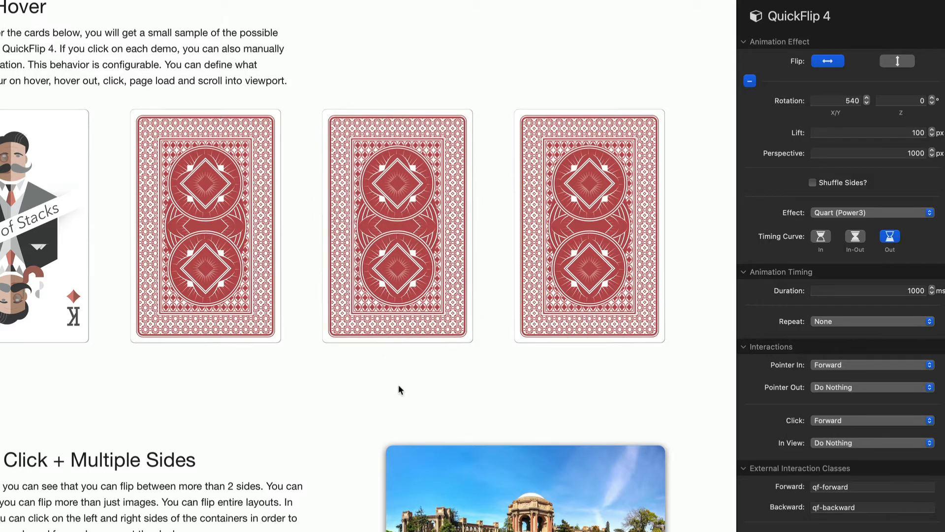
{"action": "mouse_move", "coordinate": [407, 237]}
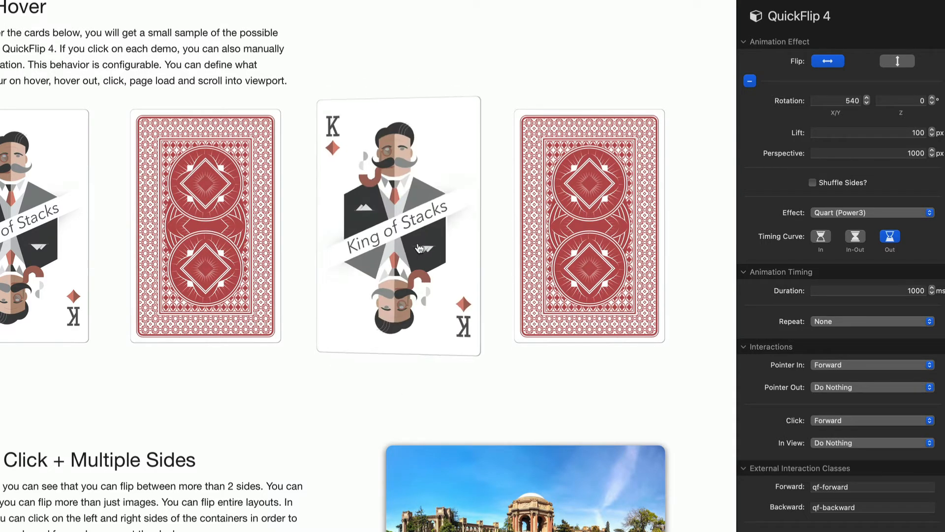
{"action": "left_click", "coordinate": [406, 237]}
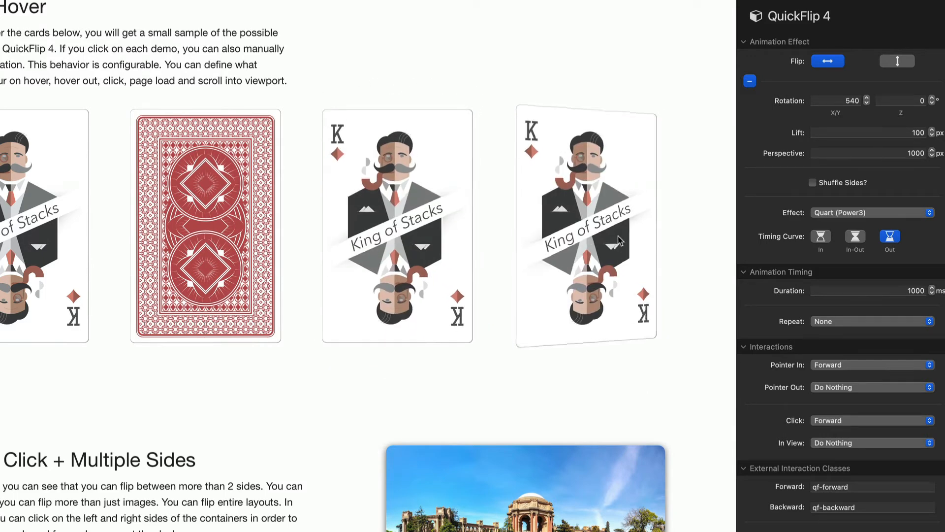
Test how the fourth Flip on Hover card responds to repeated clicks in the preview.
{"action": "left_click", "coordinate": [617, 227]}
{"action": "left_click", "coordinate": [602, 227]}
{"action": "left_click", "coordinate": [601, 228]}
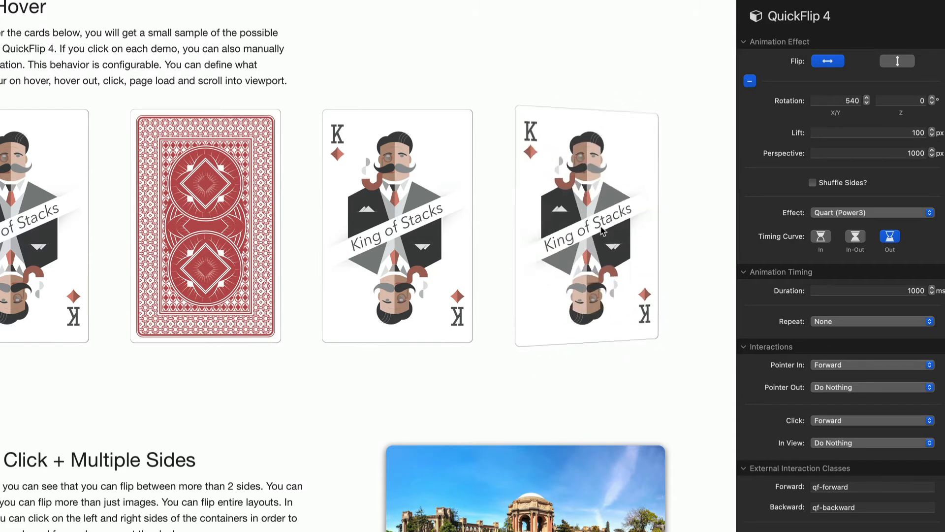
{"action": "left_click", "coordinate": [601, 228]}
{"action": "left_click", "coordinate": [601, 227]}
{"action": "left_click", "coordinate": [601, 227]}
{"action": "left_click", "coordinate": [602, 228]}
{"action": "left_click", "coordinate": [601, 228]}
{"action": "left_click", "coordinate": [601, 228]}
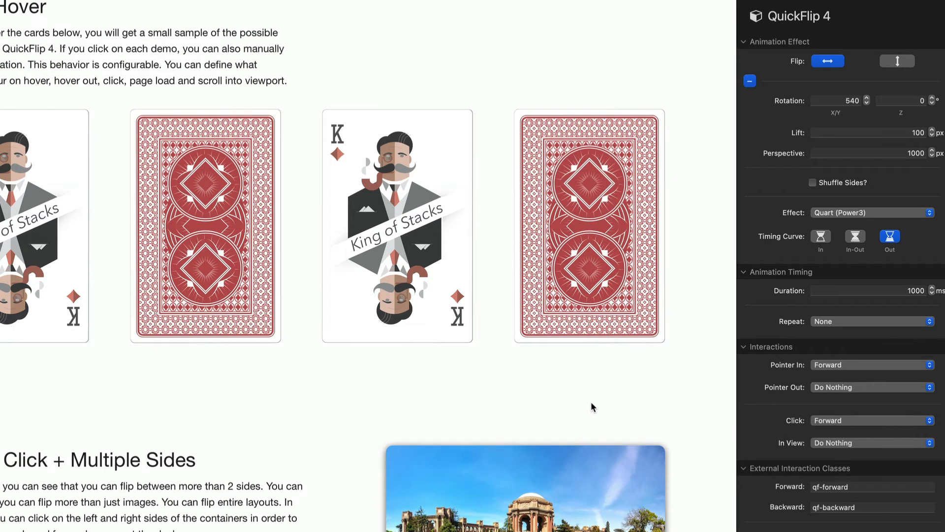
Return to editing, select the fourth QuickFlip 4 stack and review its effect choices, keeping Linear (Power0).
{"action": "key", "text": "super+r"}
{"action": "left_click", "coordinate": [620, 181]}
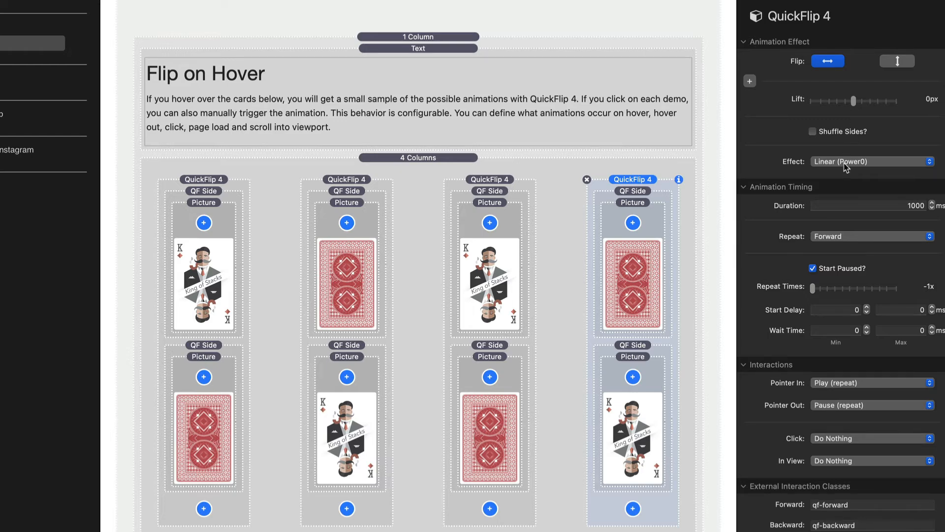
{"action": "mouse_move", "coordinate": [844, 164]}
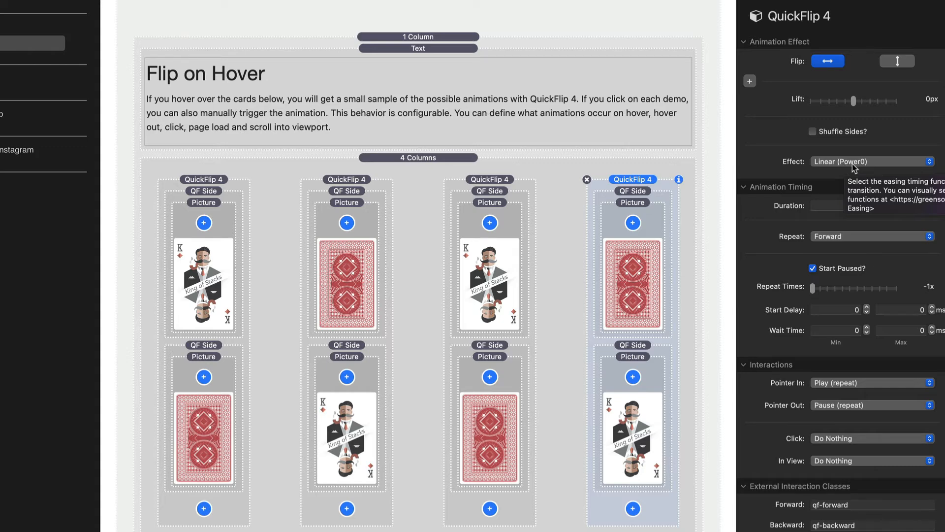
{"action": "left_click", "coordinate": [852, 164]}
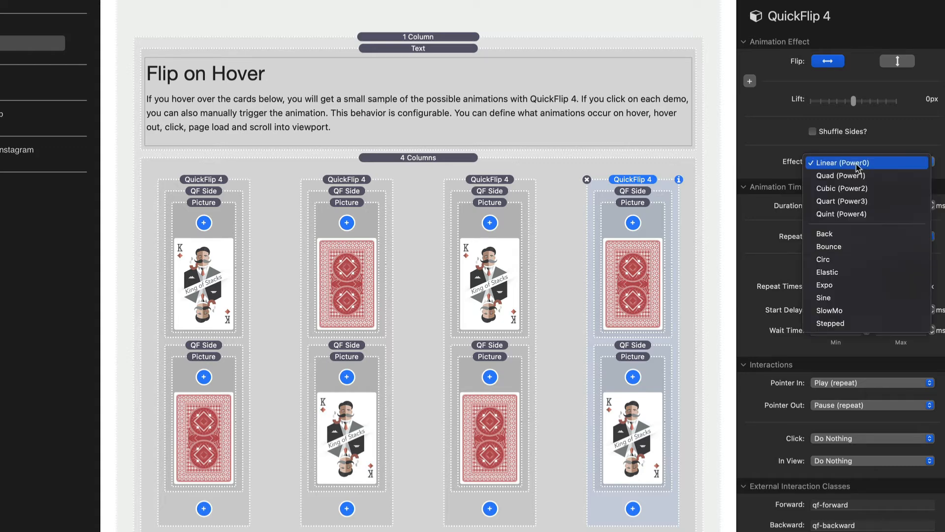
{"action": "left_click", "coordinate": [857, 164]}
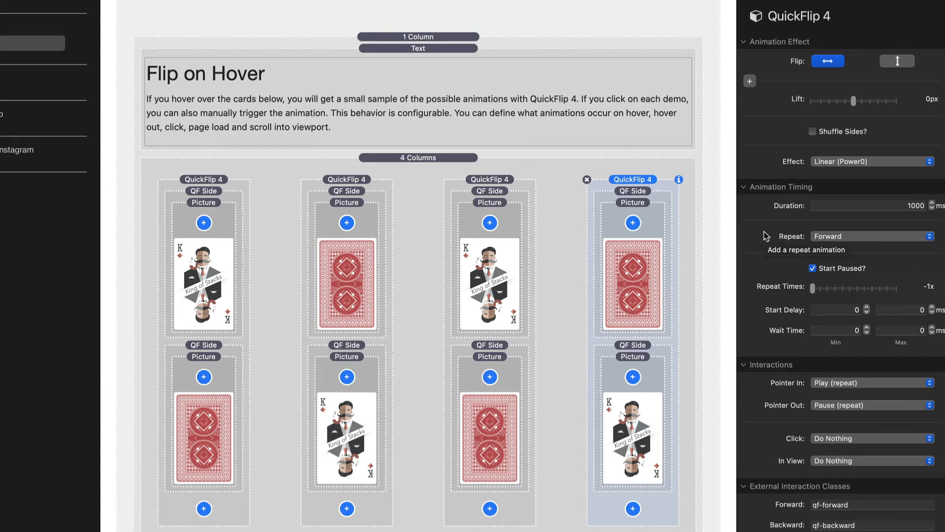
Try the None and Backward repeat options on the fourth card, and restore Forward.
{"action": "left_click", "coordinate": [833, 239]}
{"action": "left_click", "coordinate": [836, 218]}
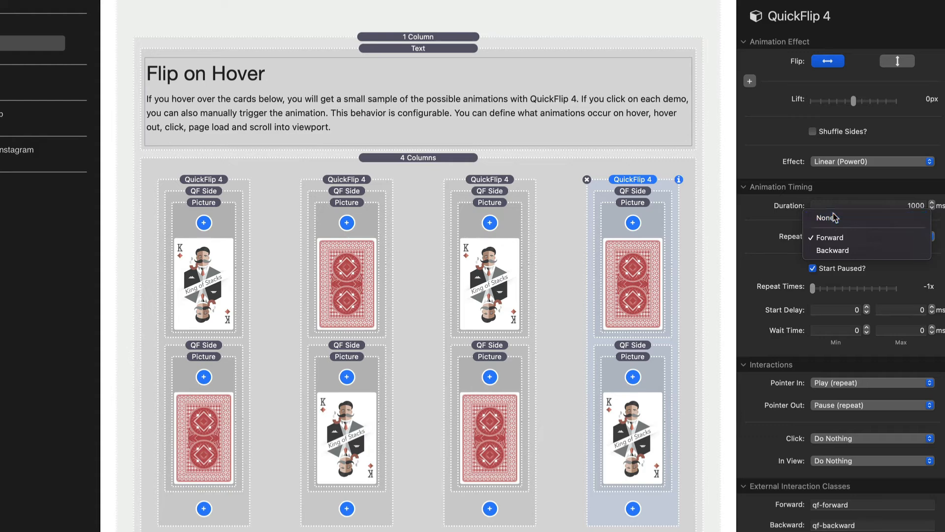
{"action": "left_click", "coordinate": [837, 237]}
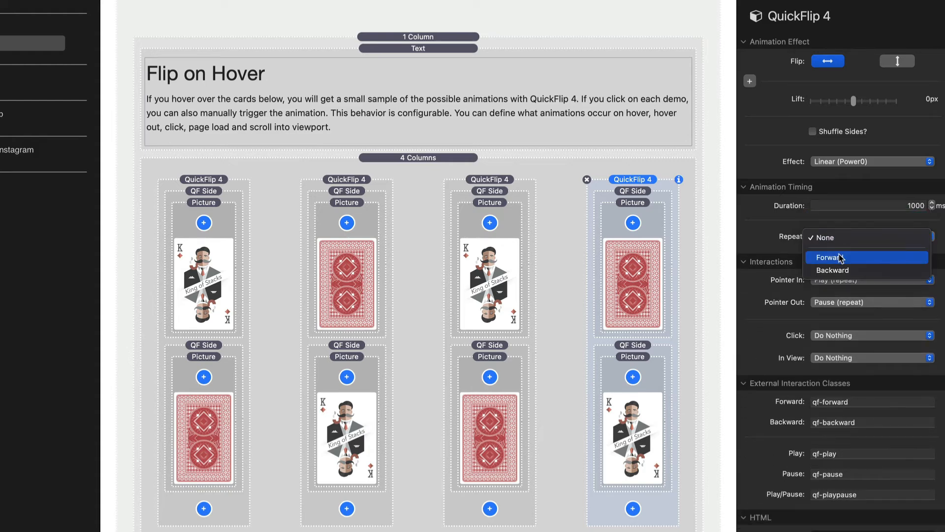
{"action": "left_click", "coordinate": [839, 257]}
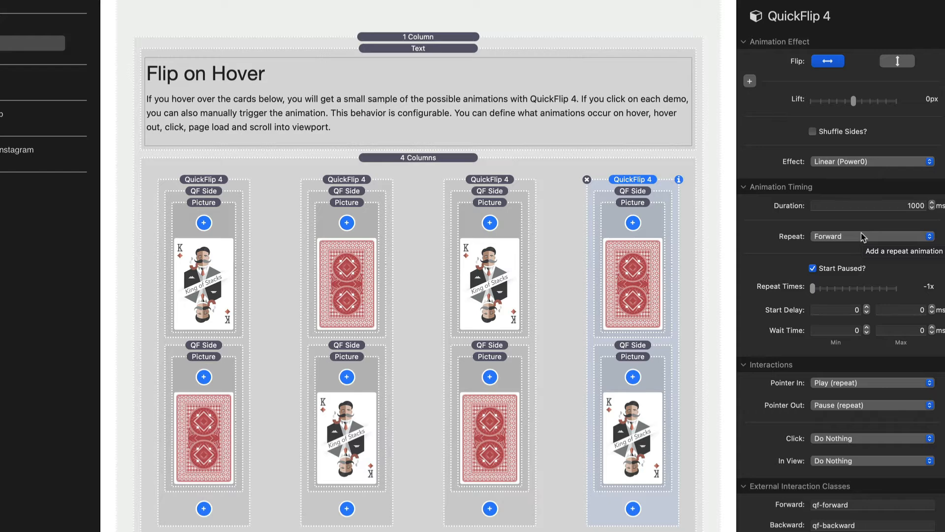
{"action": "left_click", "coordinate": [861, 237]}
{"action": "left_click", "coordinate": [857, 251]}
{"action": "left_click", "coordinate": [854, 237]}
{"action": "left_click", "coordinate": [850, 227]}
Set the fourth card's Repeat Times to 3x.
{"action": "left_click_drag", "start_coordinate": [838, 288], "coordinate": [844, 289]}
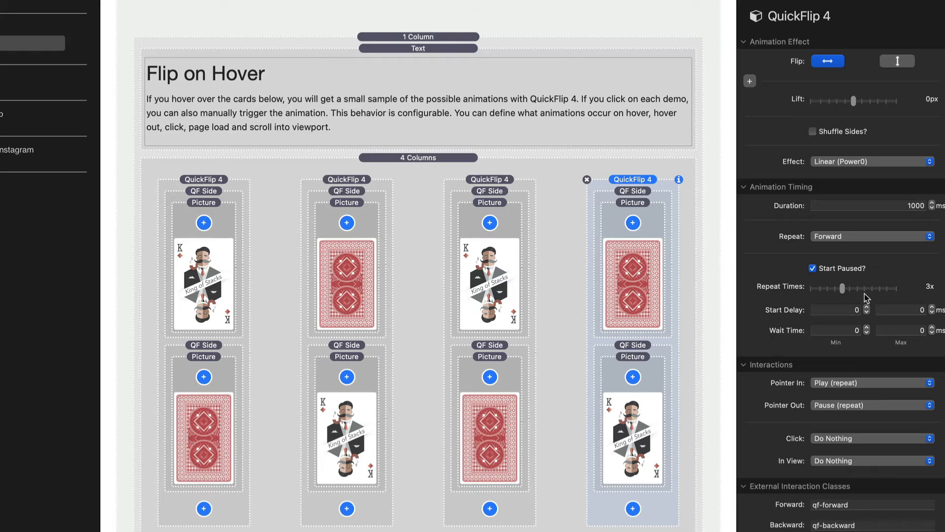
Set the fourth card's Repeat Times to -1x and its Start Delay to 1000 ms minimum and 2000 ms maximum.
{"action": "left_click", "coordinate": [813, 288]}
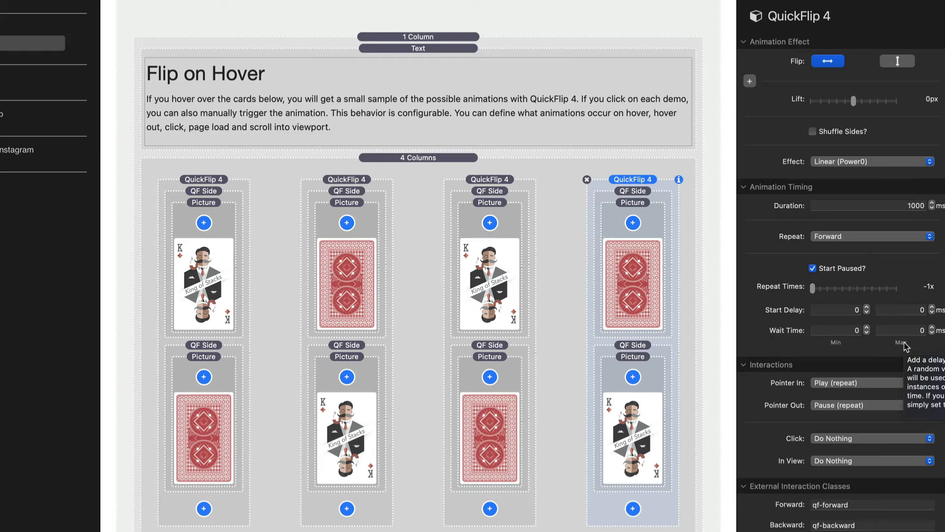
{"action": "left_click", "coordinate": [836, 310]}
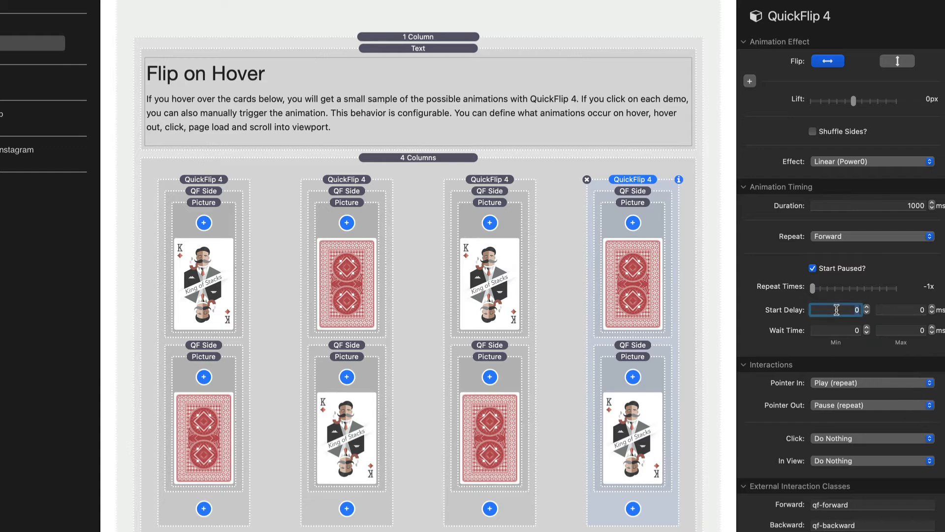
{"action": "type", "text": "1"}
{"action": "type", "text": "0"}
{"action": "key", "text": "Tab"}
{"action": "type", "text": "2000"}
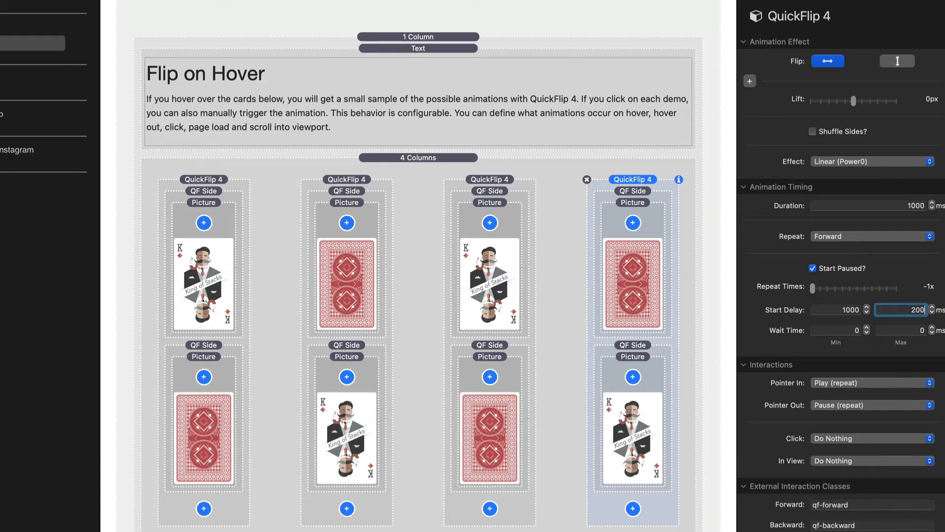
{"action": "key", "text": "Tab"}
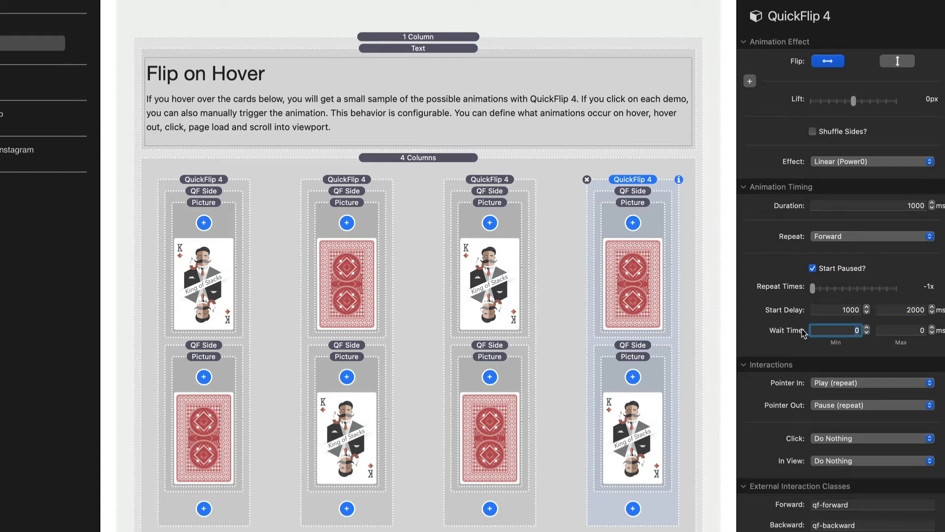
Check the Wait Time explanation and set the fourth card's maximum Start Delay to 1000 ms.
{"action": "mouse_move", "coordinate": [802, 333]}
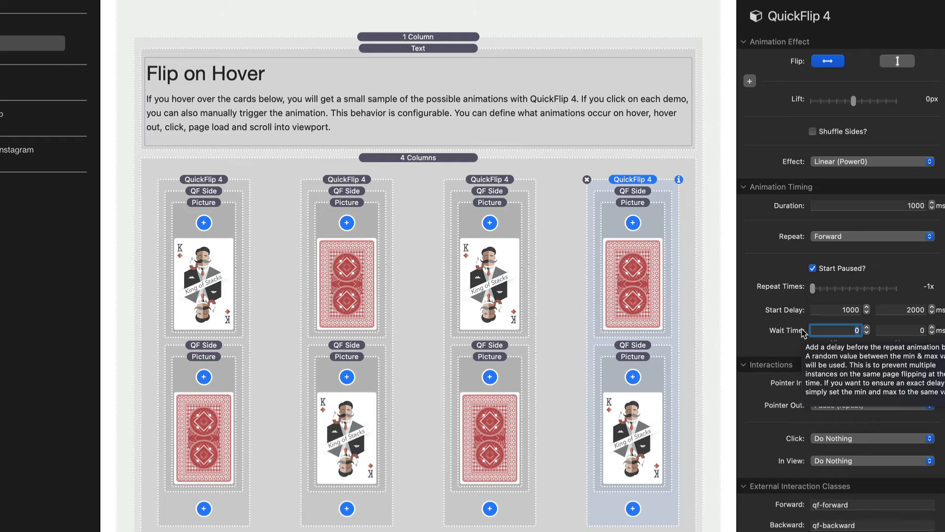
{"action": "left_click", "coordinate": [891, 308]}
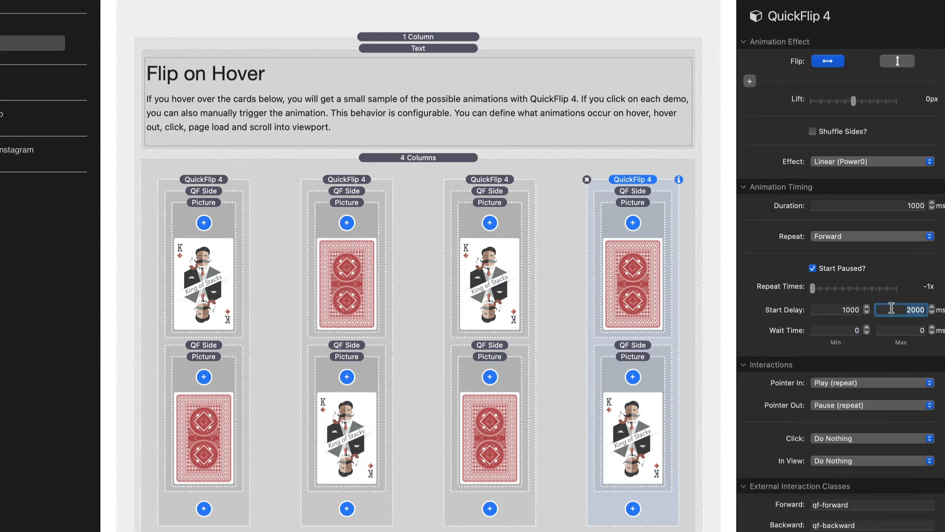
{"action": "key", "text": "BackSpace"}
{"action": "key", "text": "BackSpace"}
{"action": "key", "text": "BackSpace"}
{"action": "key", "text": "BackSpace"}
{"action": "type", "text": "1000"}
{"action": "key", "text": "Tab"}
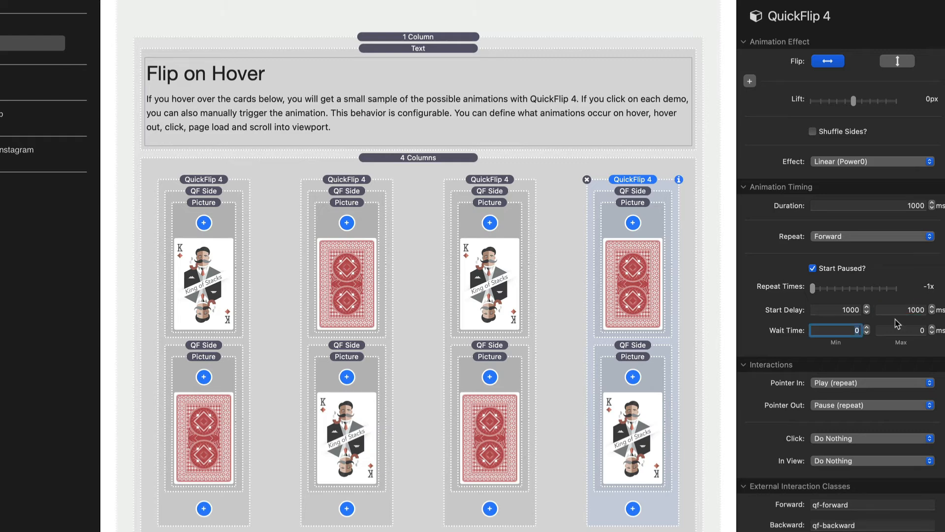
Reset the fourth card's minimum Start Delay to 0 ms.
{"action": "left_click", "coordinate": [843, 309]}
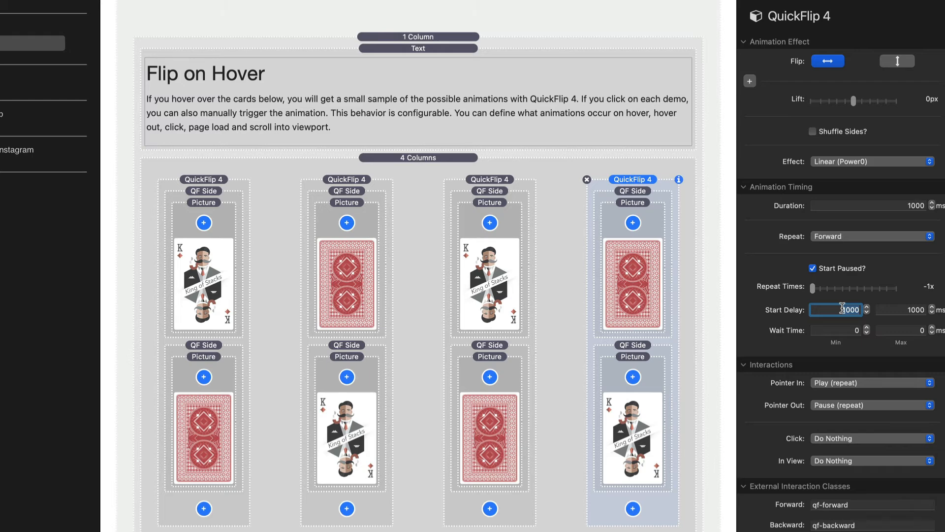
{"action": "left_click", "coordinate": [832, 330]}
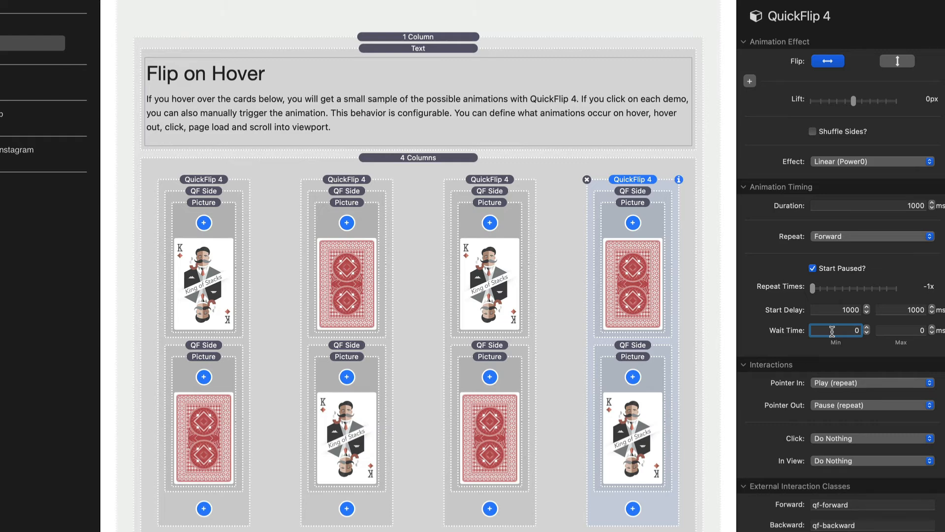
{"action": "left_click", "coordinate": [840, 306]}
{"action": "type", "text": "0"}
{"action": "left_click", "coordinate": [838, 327]}
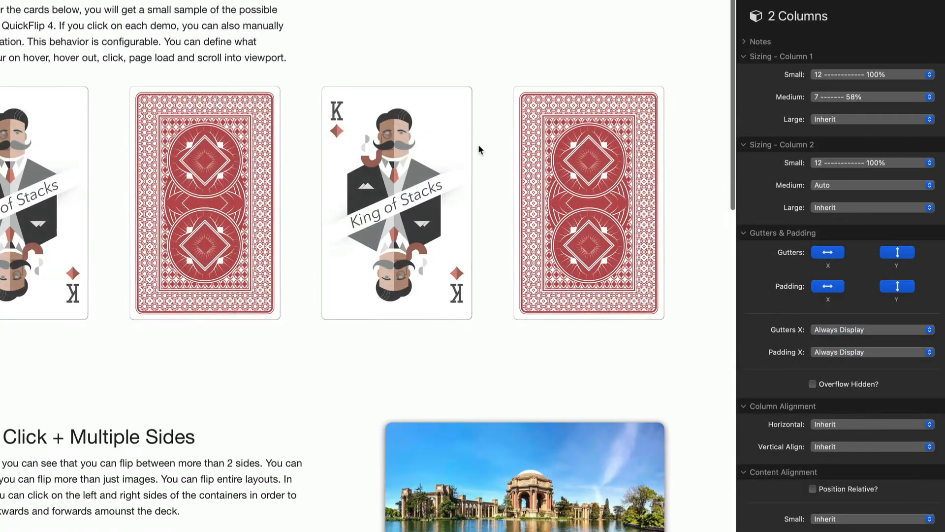
Test the Flip on Click + Multiple Sides card in the preview, flipping forward repeatedly and then backward once.
{"action": "scroll", "coordinate": [479, 145], "scroll_direction": "down", "scroll_amount": 7}
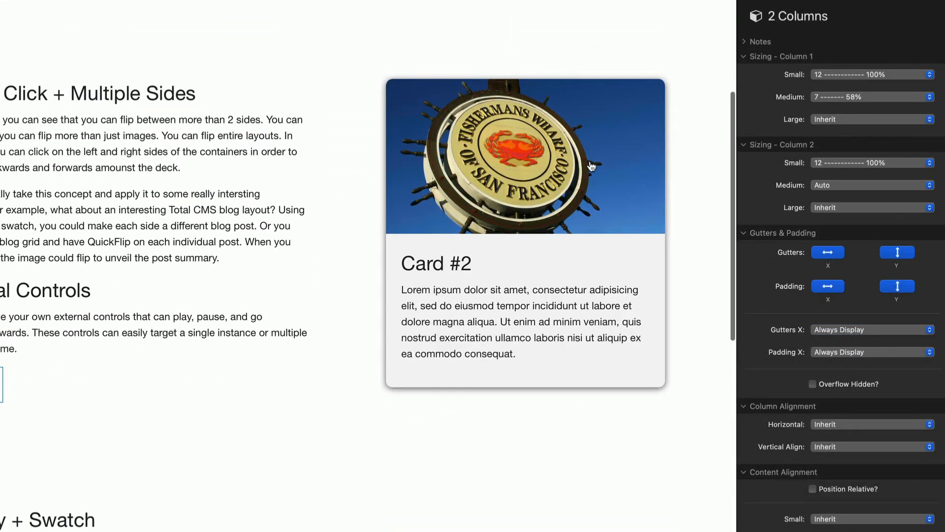
{"action": "left_click", "coordinate": [591, 166]}
{"action": "left_click", "coordinate": [591, 166]}
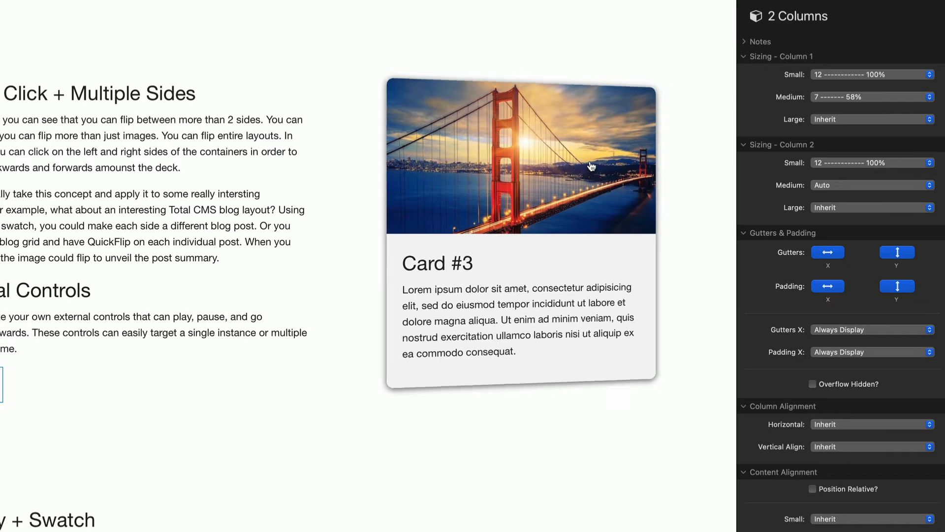
{"action": "left_click", "coordinate": [591, 166]}
{"action": "left_click", "coordinate": [592, 166]}
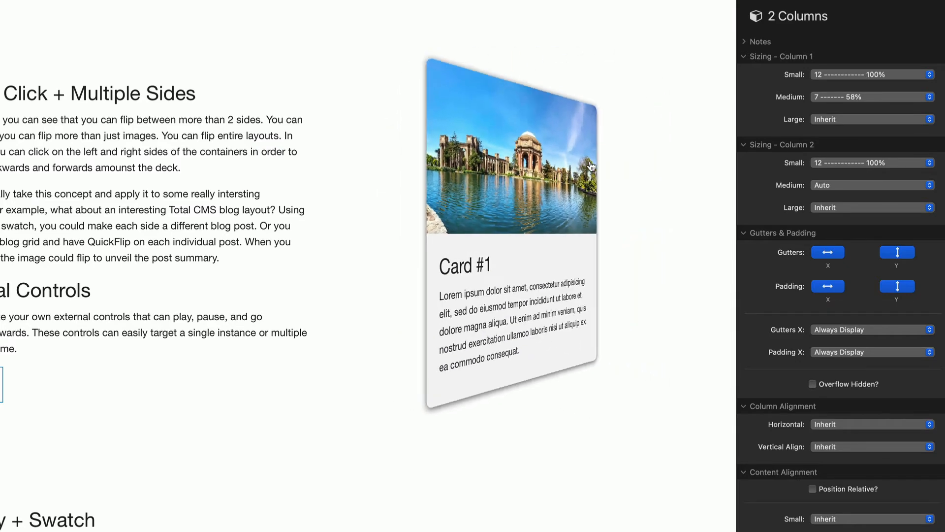
{"action": "left_click", "coordinate": [592, 166]}
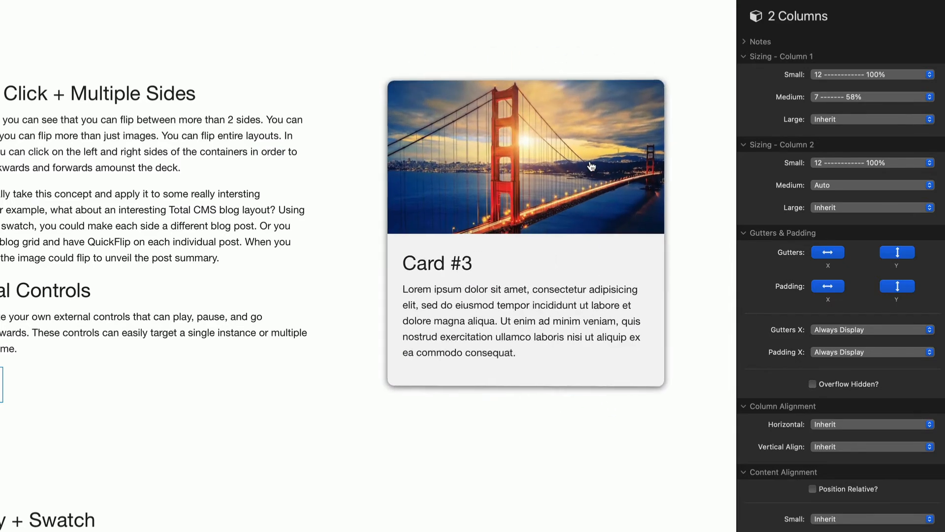
{"action": "left_click", "coordinate": [591, 166]}
{"action": "left_click", "coordinate": [591, 166]}
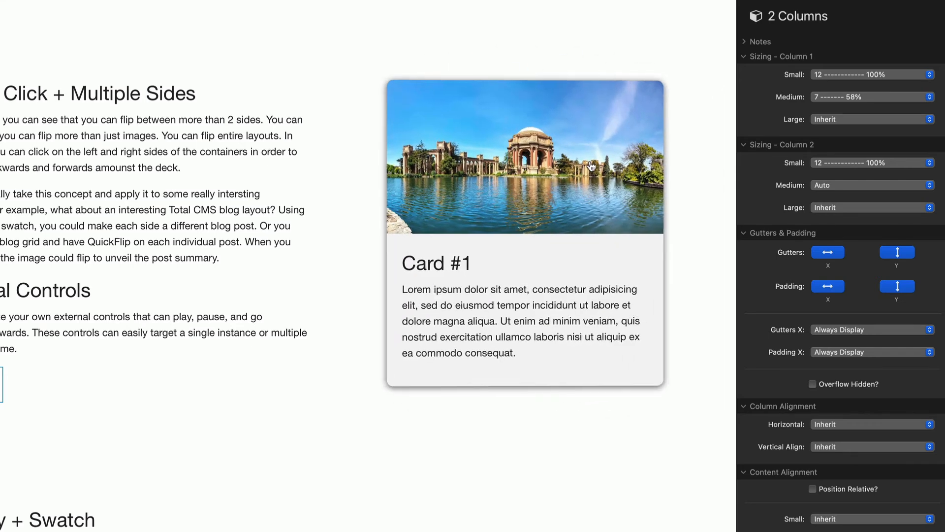
{"action": "left_click", "coordinate": [591, 166]}
{"action": "left_click", "coordinate": [413, 206]}
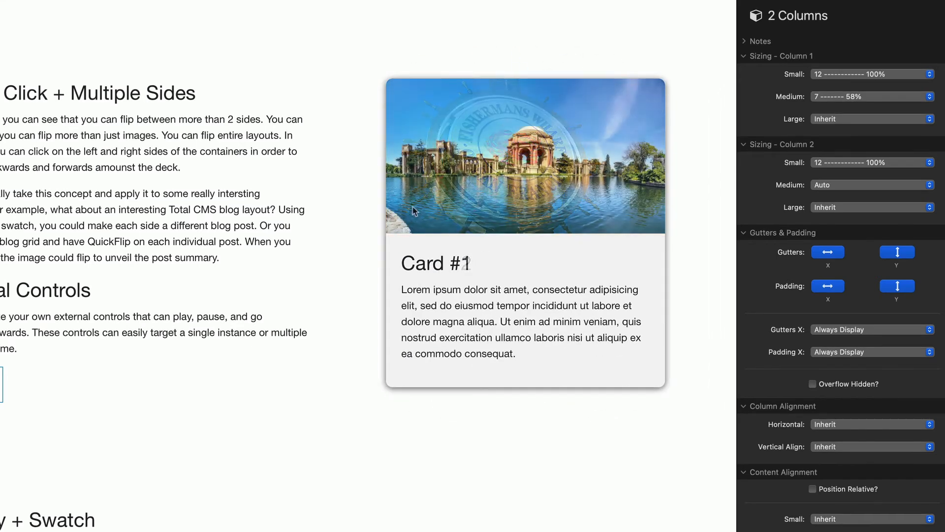
Return to editing and inspect the multi-side QuickFlip 4 stack, its first QF Side, and the Picture and Text inside it.
{"action": "key", "text": "super+r"}
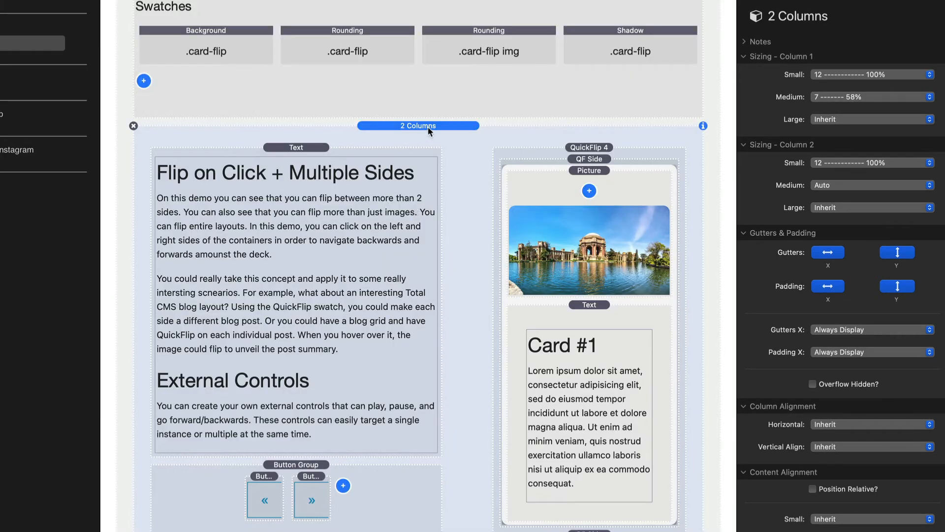
{"action": "left_click", "coordinate": [598, 148]}
{"action": "scroll", "coordinate": [614, 148], "scroll_direction": "down", "scroll_amount": 3}
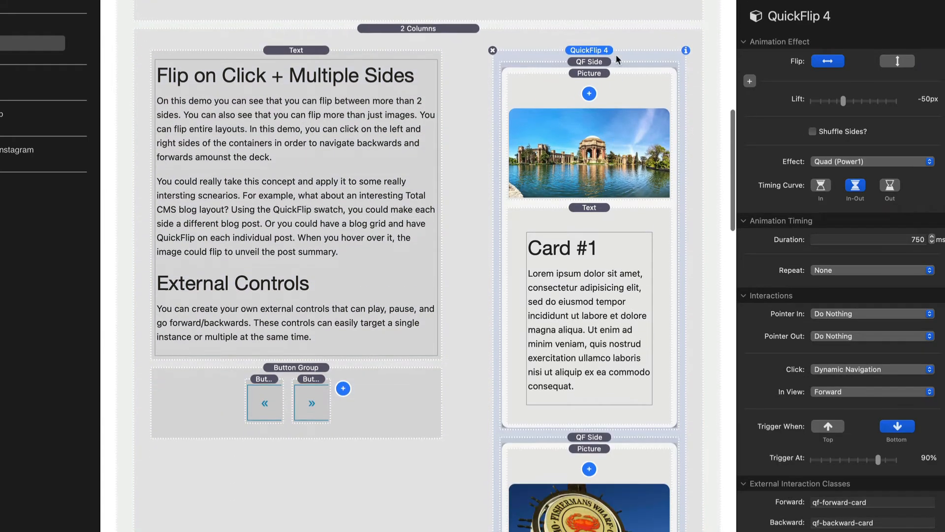
{"action": "left_click", "coordinate": [601, 62]}
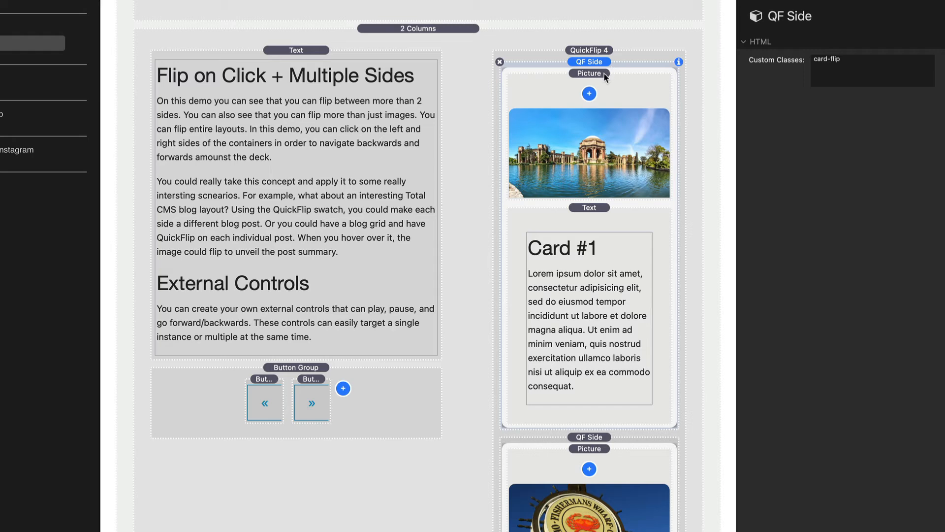
{"action": "left_click", "coordinate": [605, 73]}
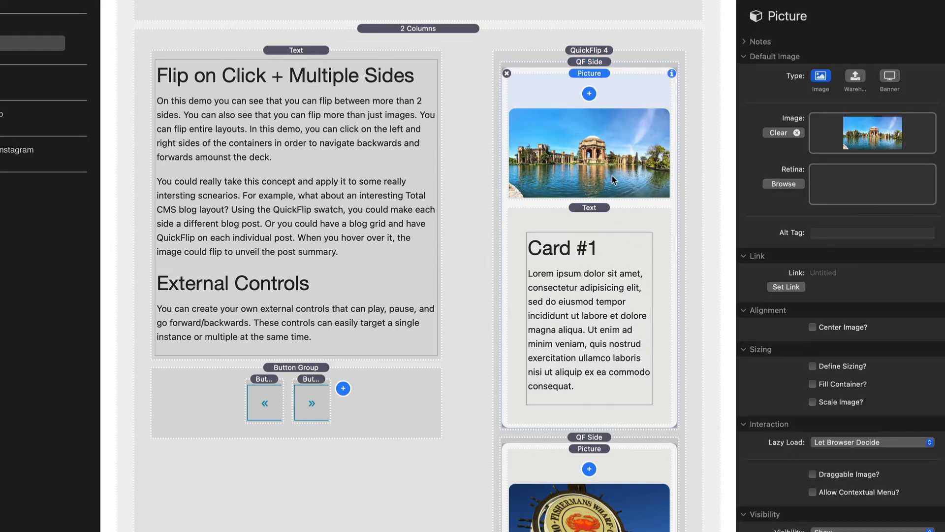
{"action": "left_click", "coordinate": [589, 208]}
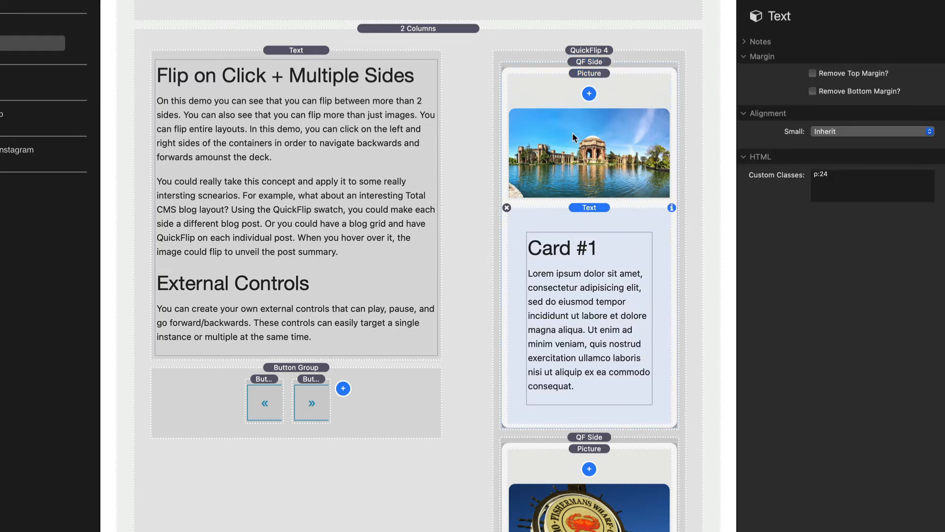
{"action": "left_click", "coordinate": [581, 156]}
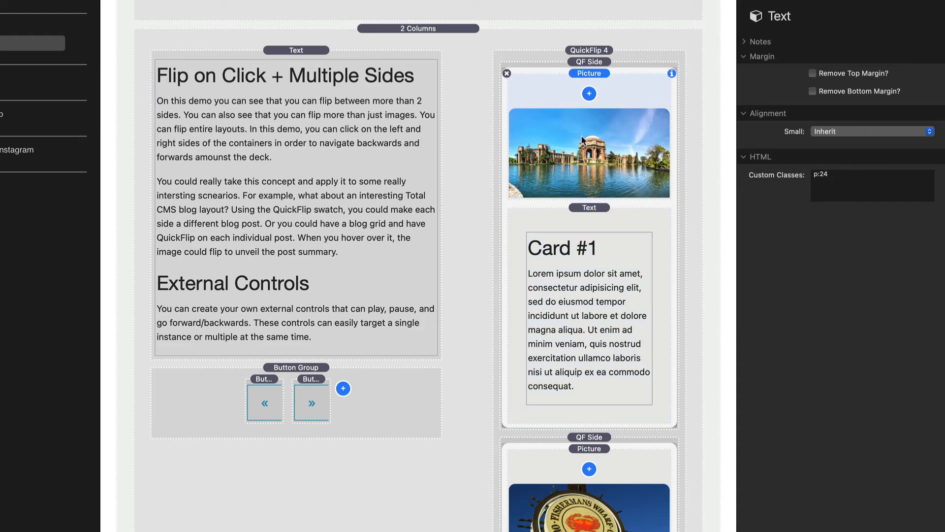
{"action": "left_click", "coordinate": [580, 220]}
Examine the first QF Side's custom class against the card-flip swatches, and look through the Card #1 to Card #4 sides.
{"action": "scroll", "coordinate": [587, 283], "scroll_direction": "up", "scroll_amount": 1}
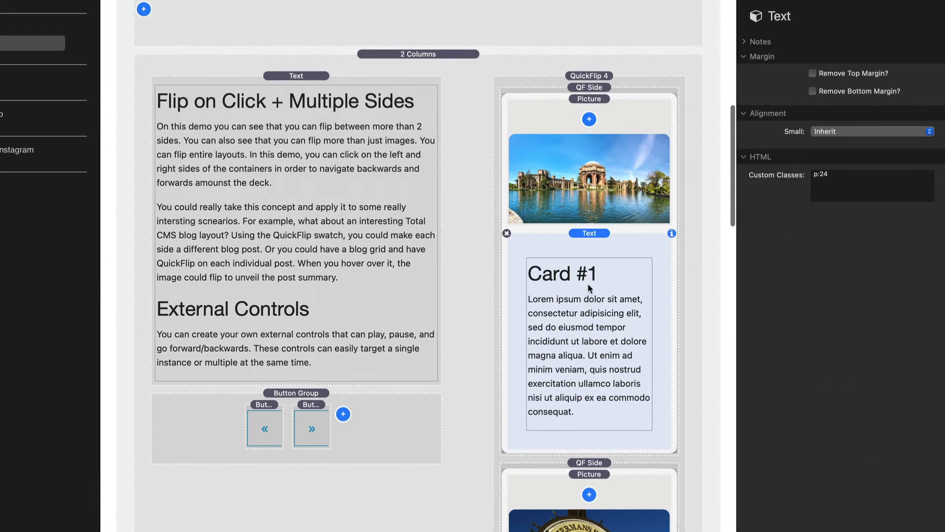
{"action": "scroll", "coordinate": [587, 283], "scroll_direction": "up", "scroll_amount": 3}
{"action": "left_click", "coordinate": [593, 157]}
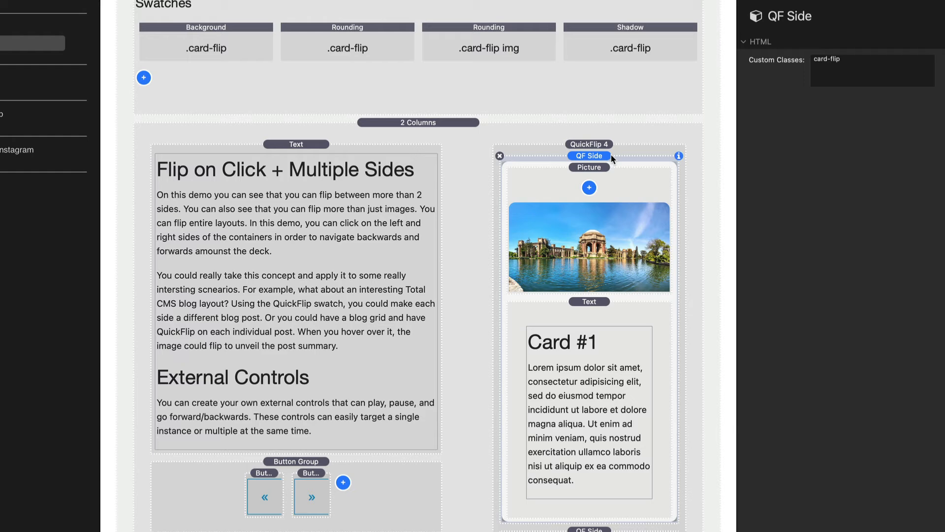
{"action": "scroll", "coordinate": [582, 114], "scroll_direction": "down", "scroll_amount": 2}
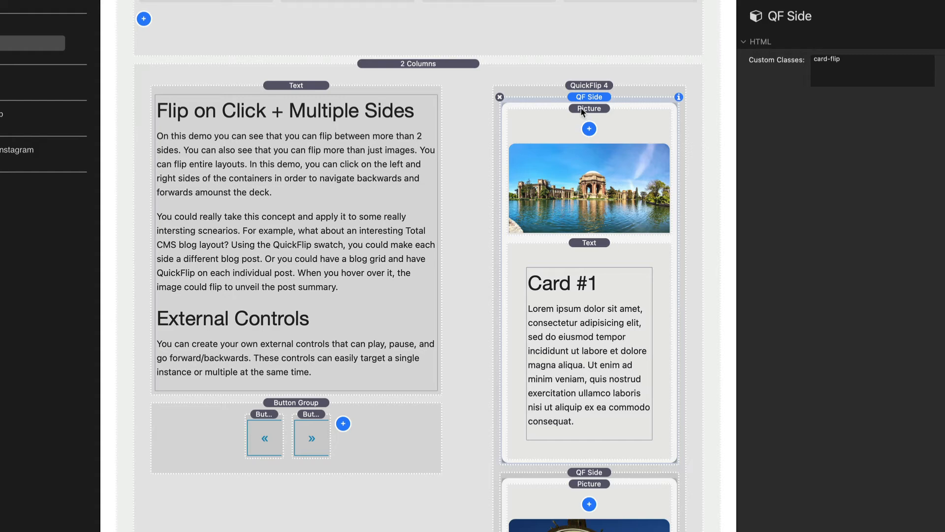
{"action": "scroll", "coordinate": [577, 329], "scroll_direction": "down", "scroll_amount": 10}
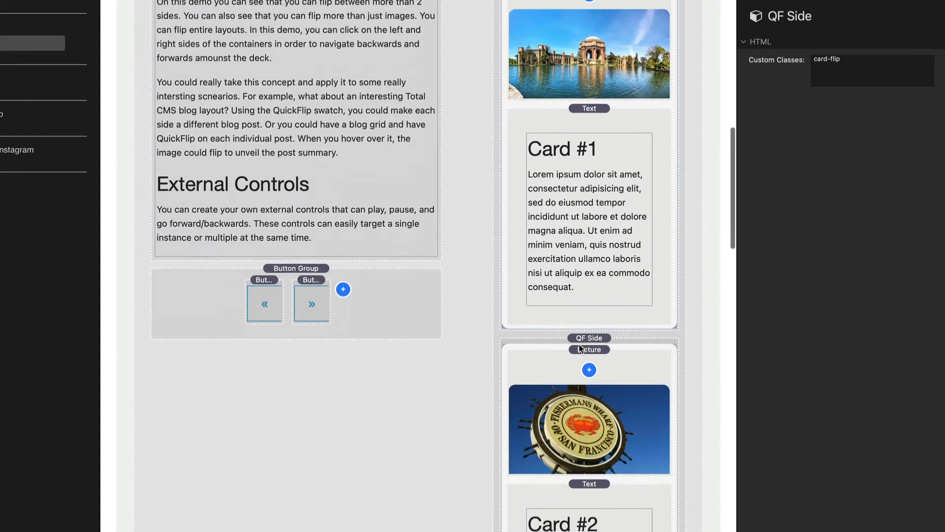
{"action": "scroll", "coordinate": [581, 219], "scroll_direction": "down", "scroll_amount": 3}
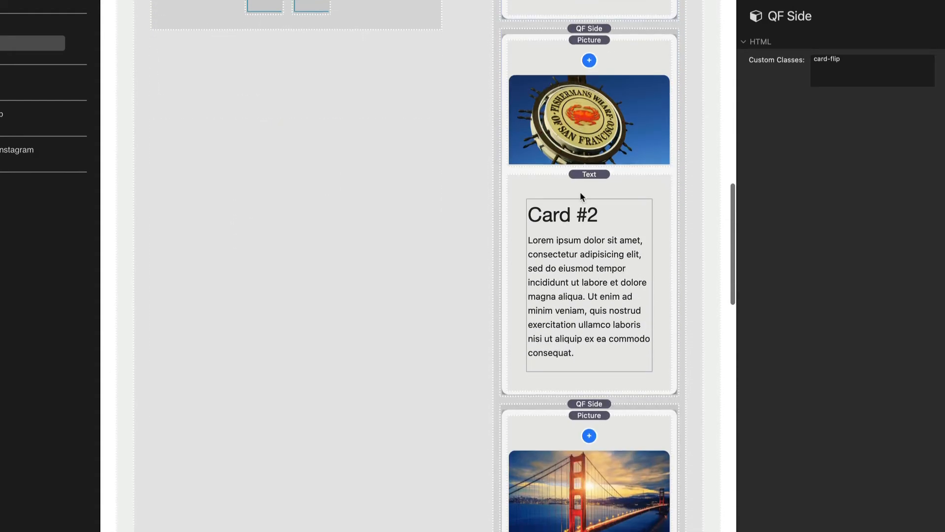
{"action": "scroll", "coordinate": [608, 207], "scroll_direction": "down", "scroll_amount": 10}
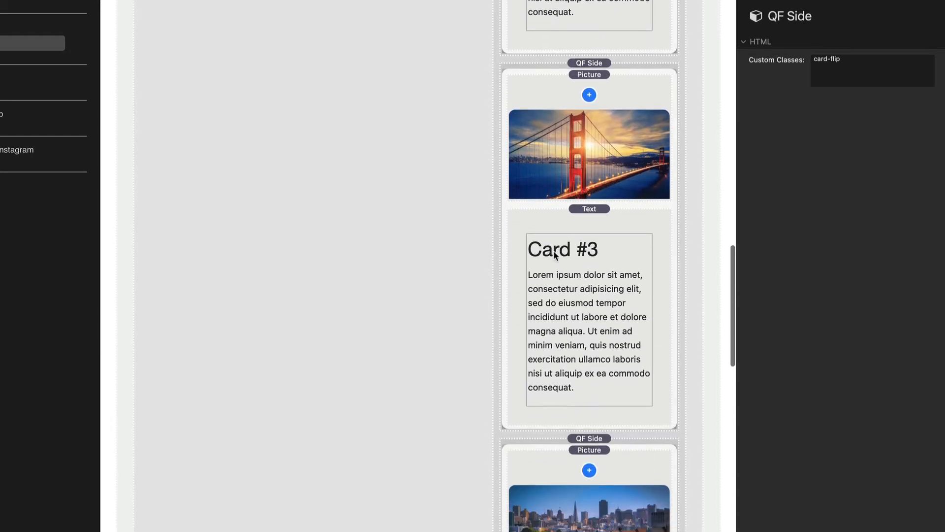
{"action": "scroll", "coordinate": [554, 253], "scroll_direction": "down", "scroll_amount": 7}
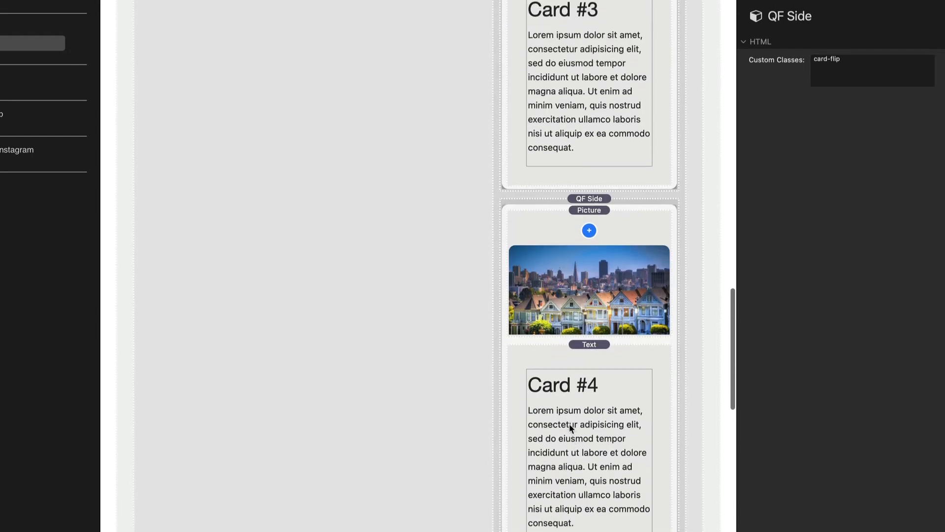
{"action": "scroll", "coordinate": [569, 423], "scroll_direction": "up", "scroll_amount": 20}
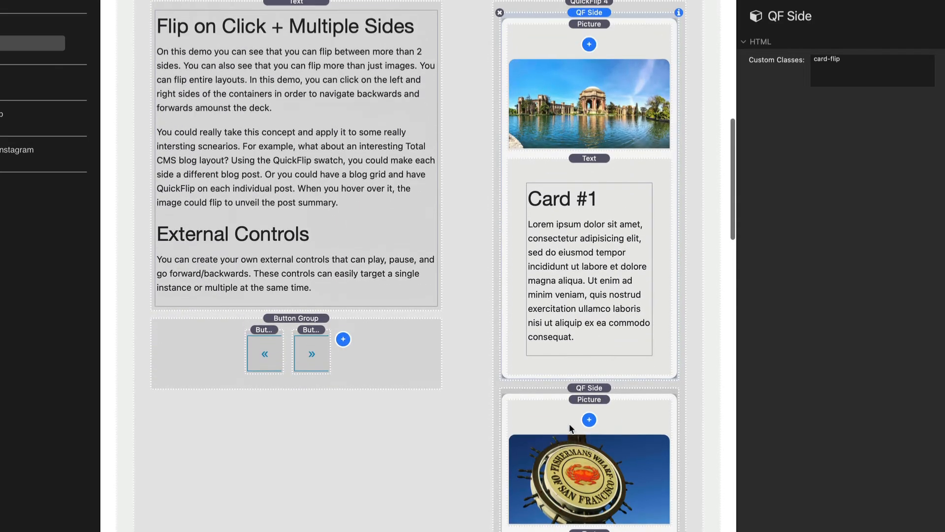
{"action": "scroll", "coordinate": [570, 428], "scroll_direction": "up", "scroll_amount": 1}
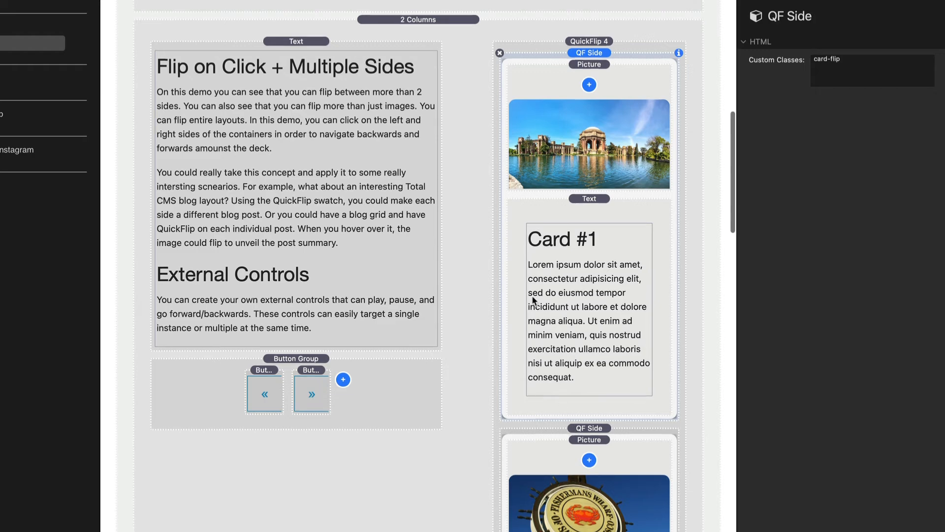
Review the multi-side QuickFlip 4 stack's Click interaction choices, keeping Dynamic Navigation, and switch back to the preview.
{"action": "scroll", "coordinate": [553, 226], "scroll_direction": "up", "scroll_amount": 3}
{"action": "left_click", "coordinate": [594, 166]}
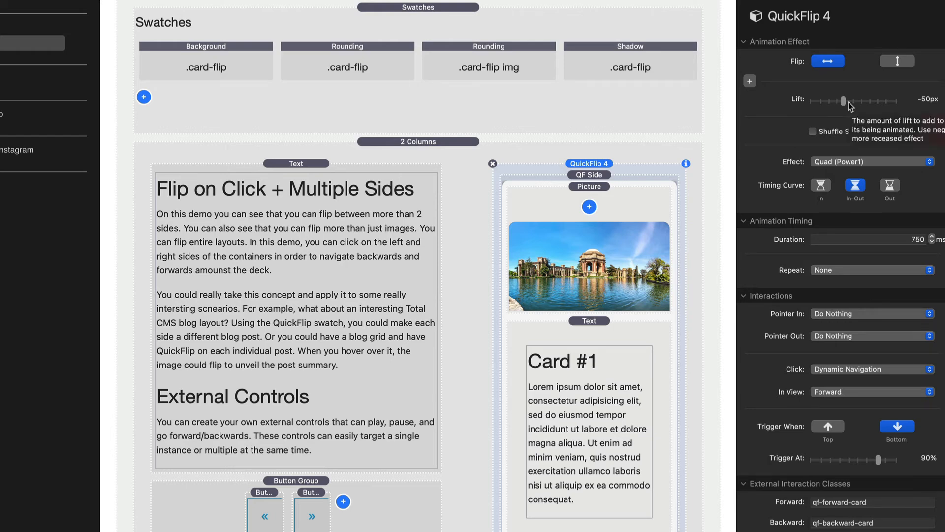
{"action": "scroll", "coordinate": [888, 355], "scroll_direction": "down", "scroll_amount": 2}
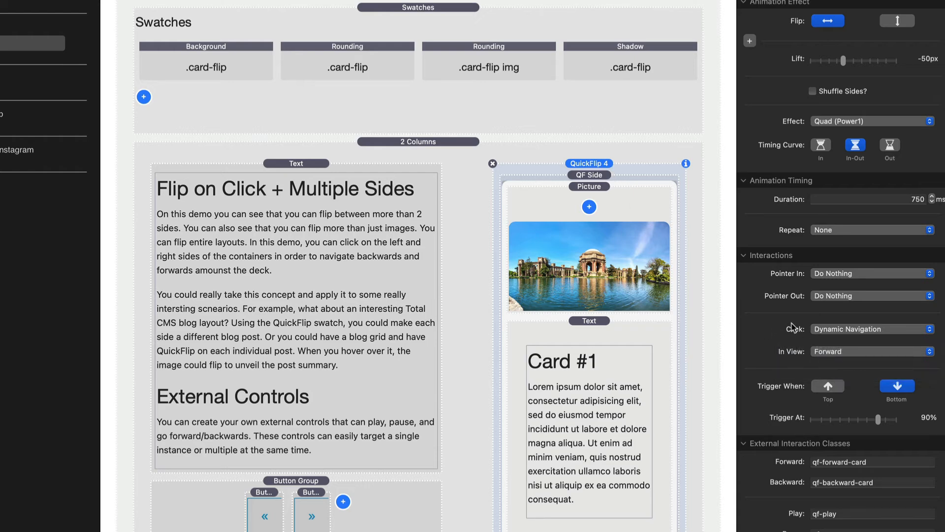
{"action": "left_click", "coordinate": [821, 330]}
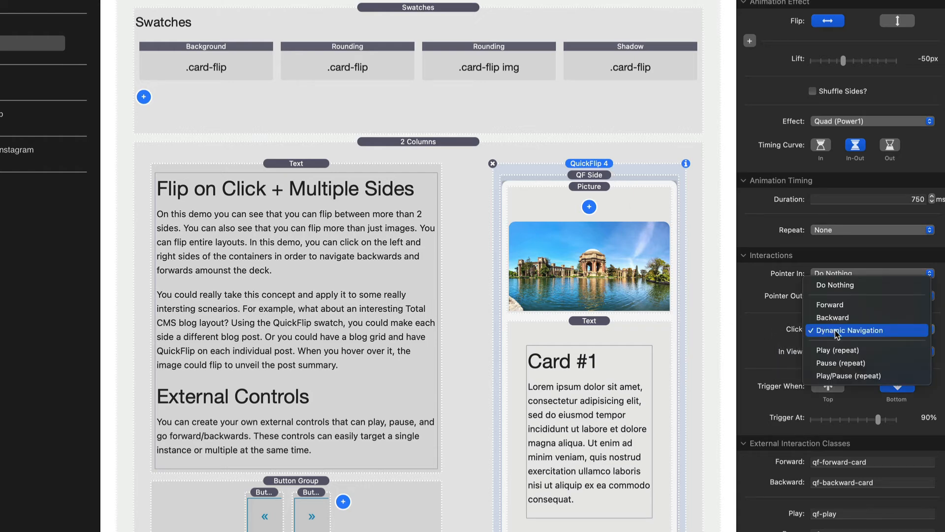
{"action": "left_click", "coordinate": [837, 330]}
{"action": "key", "text": "super+r"}
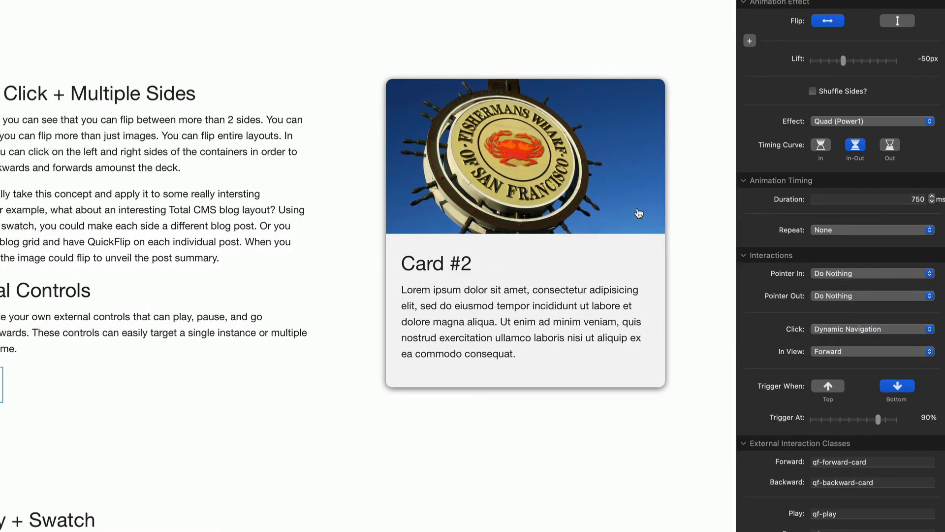
Test dynamic click navigation in the preview by flipping the multi-side card forward and backward, including backward from Card #1 to Card #4.
{"action": "left_click", "coordinate": [638, 213]}
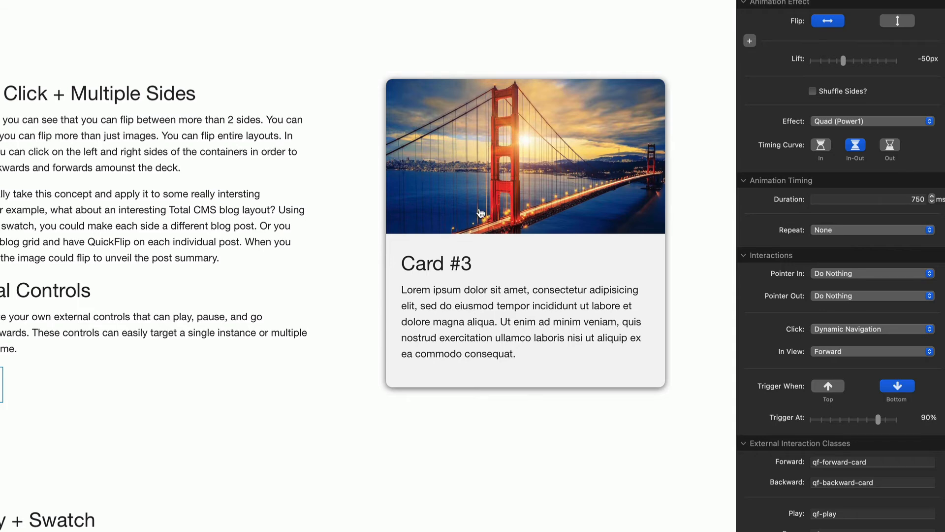
{"action": "left_click", "coordinate": [423, 216]}
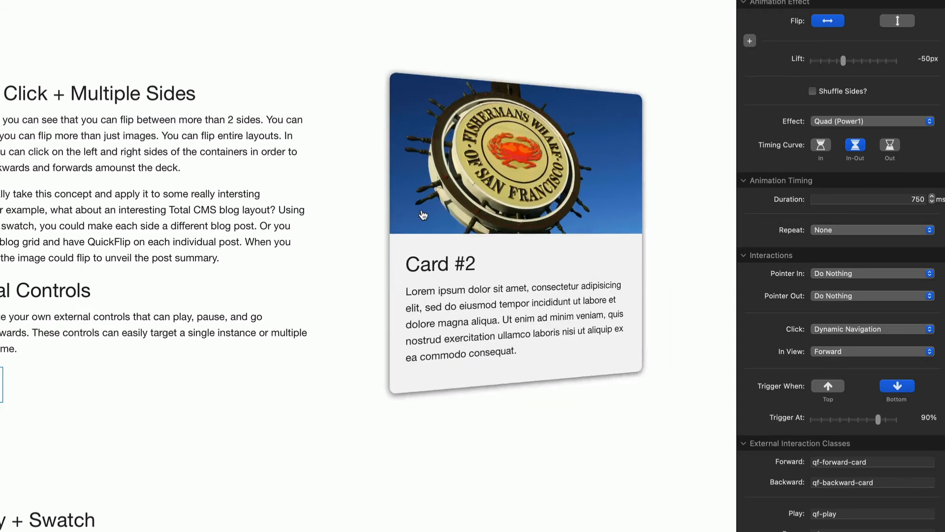
{"action": "left_click", "coordinate": [423, 215]}
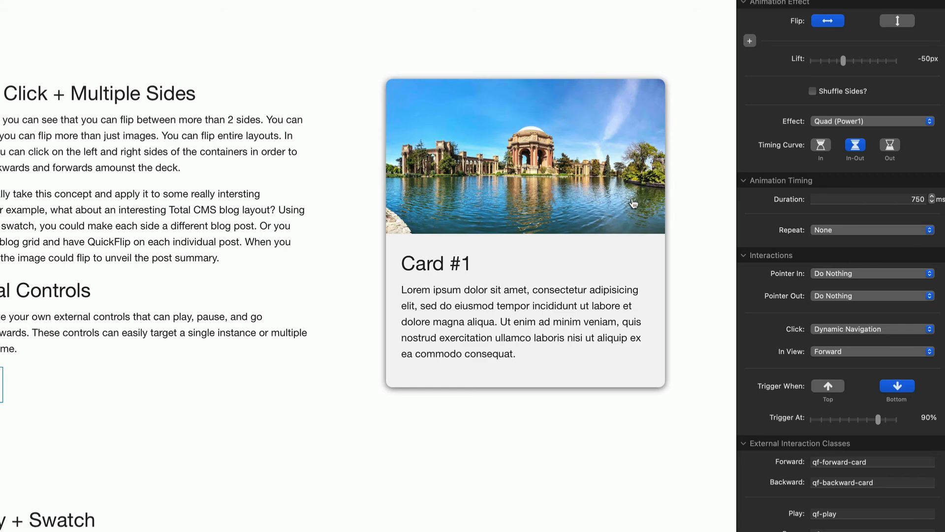
{"action": "left_click", "coordinate": [634, 204]}
{"action": "left_click", "coordinate": [446, 218]}
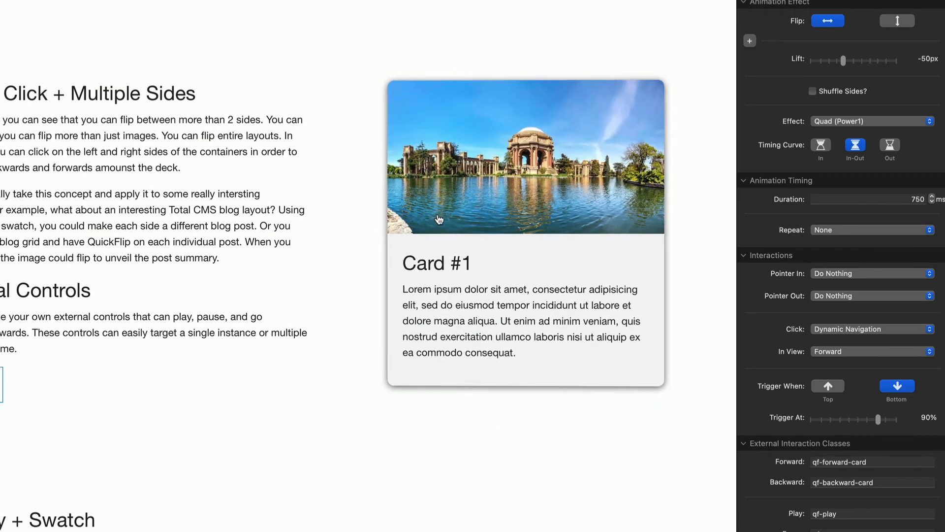
{"action": "left_click", "coordinate": [438, 218]}
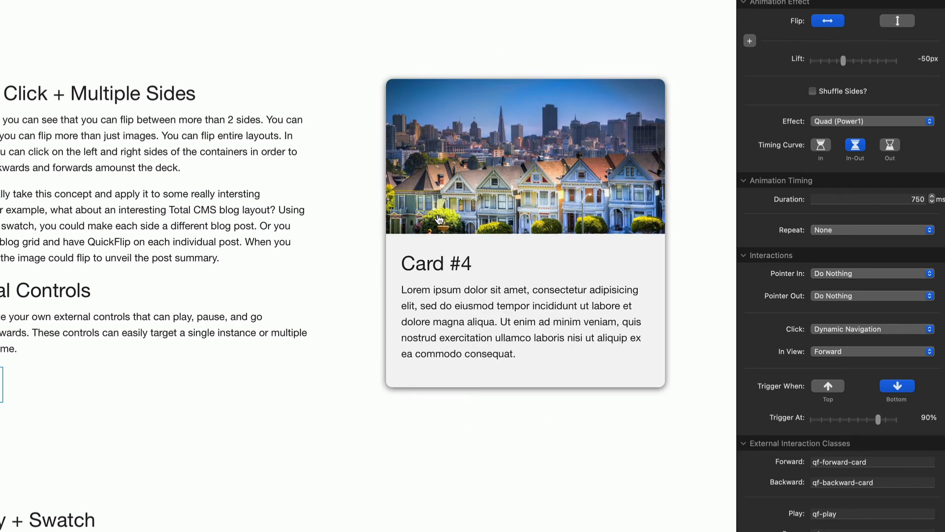
{"action": "left_click", "coordinate": [644, 204]}
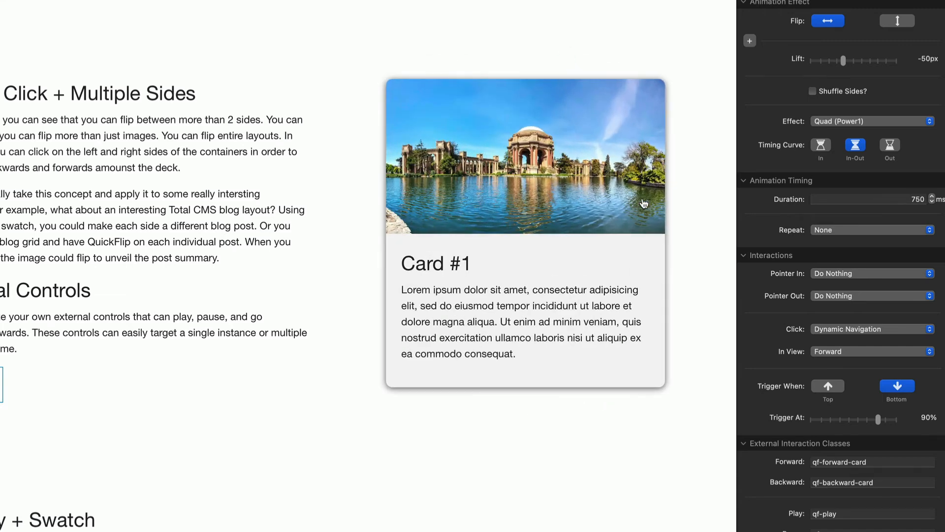
{"action": "left_click", "coordinate": [644, 204]}
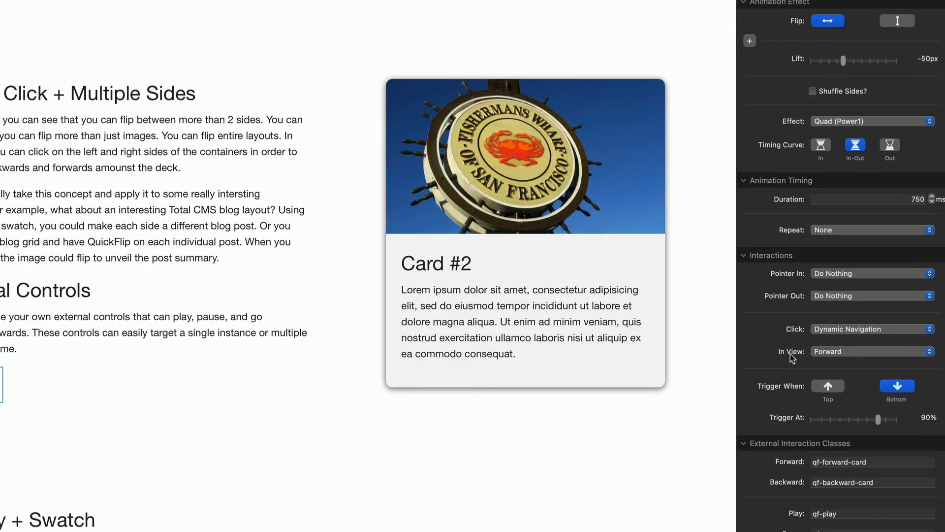
Review the In View choices, keeping Forward, and test the multi-side card by scrolling it back into view and flipping it both ways.
{"action": "left_click", "coordinate": [843, 351]}
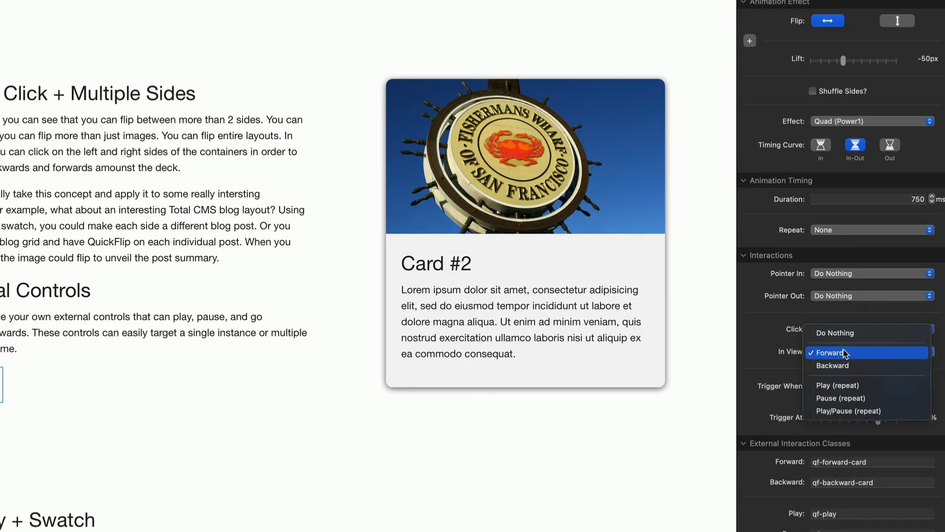
{"action": "left_click", "coordinate": [845, 352]}
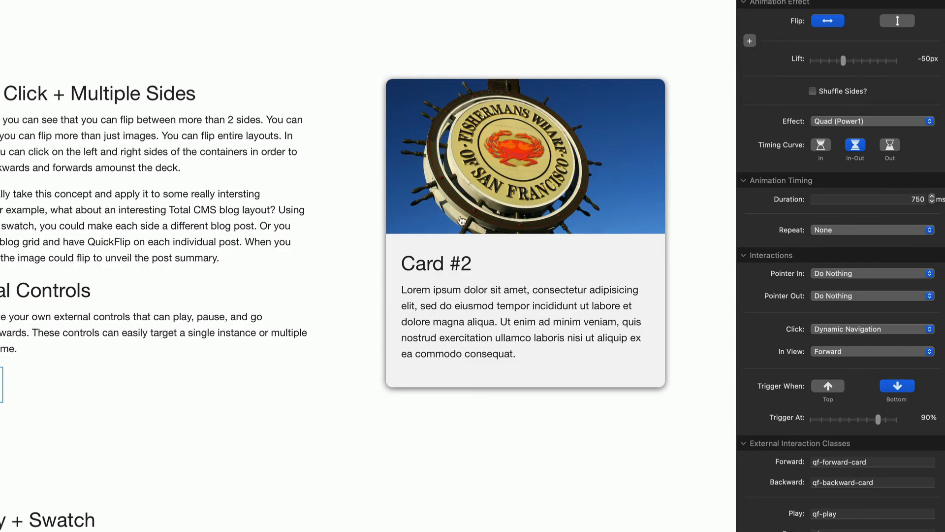
{"action": "scroll", "coordinate": [461, 220], "scroll_direction": "up", "scroll_amount": 10}
{"action": "scroll", "coordinate": [460, 220], "scroll_direction": "down", "scroll_amount": 7}
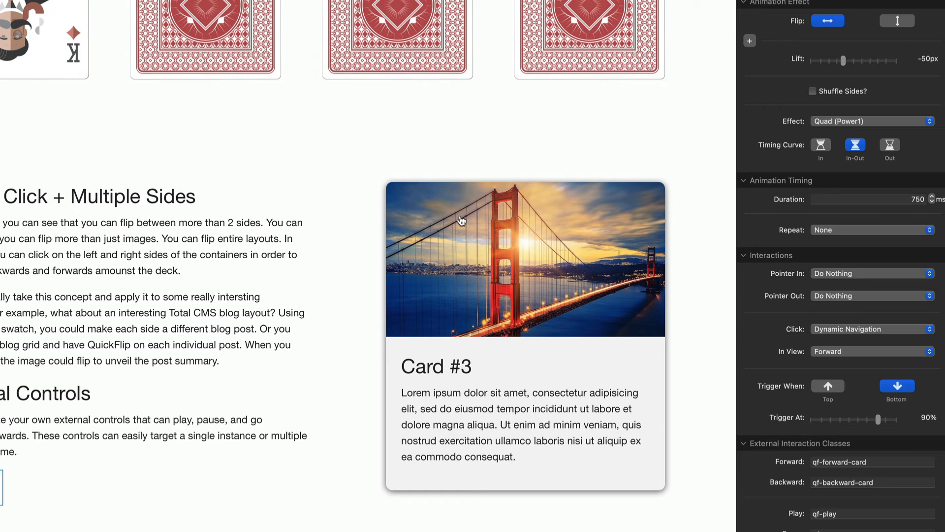
{"action": "left_click", "coordinate": [579, 260]}
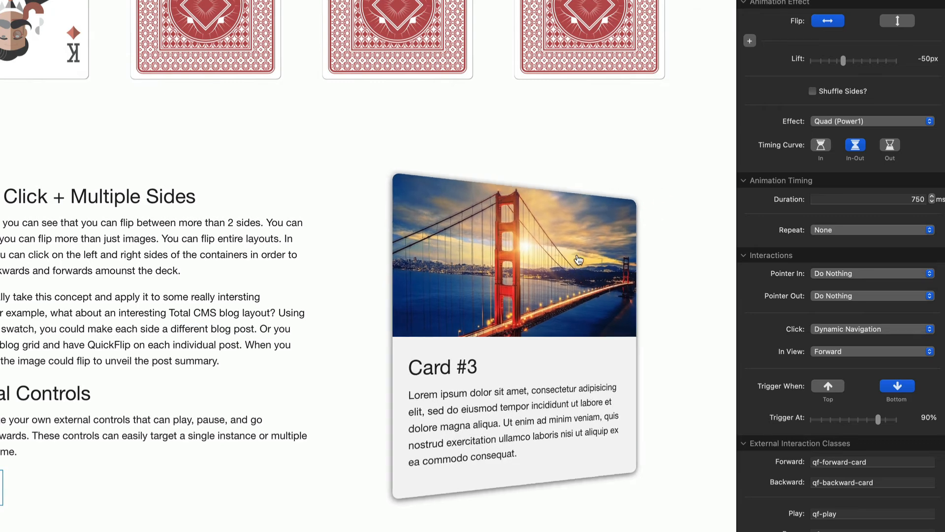
{"action": "left_click", "coordinate": [454, 270]}
{"action": "left_click", "coordinate": [447, 271]}
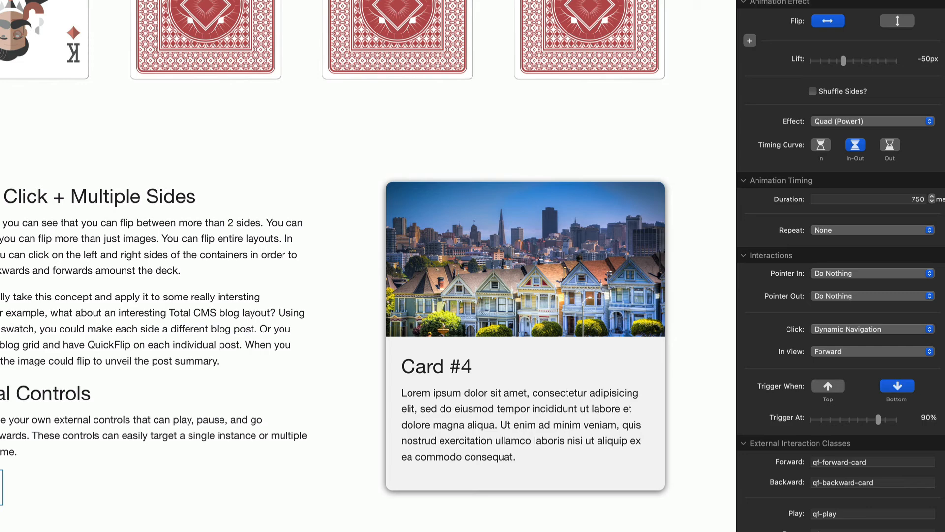
Scroll the multi-side card out of and back into view to examine where its in-view flip triggers.
{"action": "scroll", "coordinate": [581, 376], "scroll_direction": "up", "scroll_amount": 5}
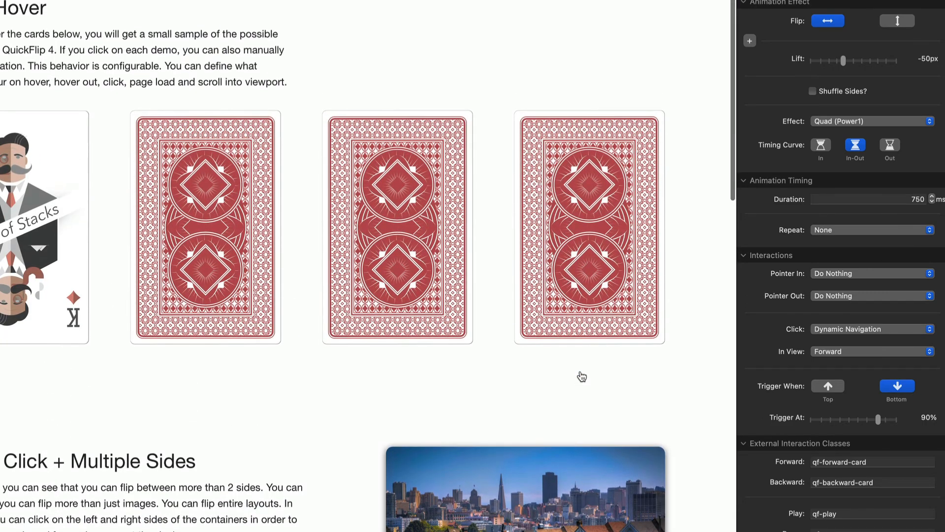
{"action": "scroll", "coordinate": [581, 376], "scroll_direction": "down", "scroll_amount": 3}
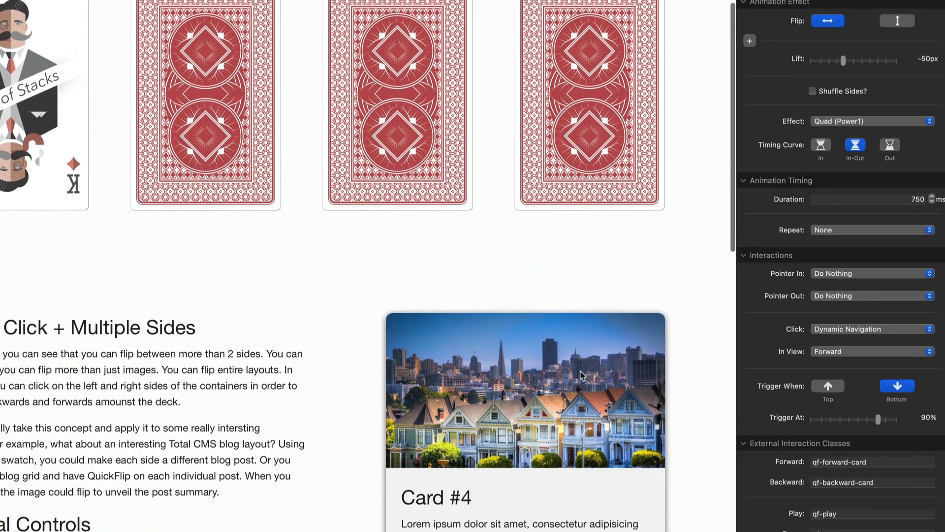
{"action": "scroll", "coordinate": [581, 376], "scroll_direction": "down", "scroll_amount": 1}
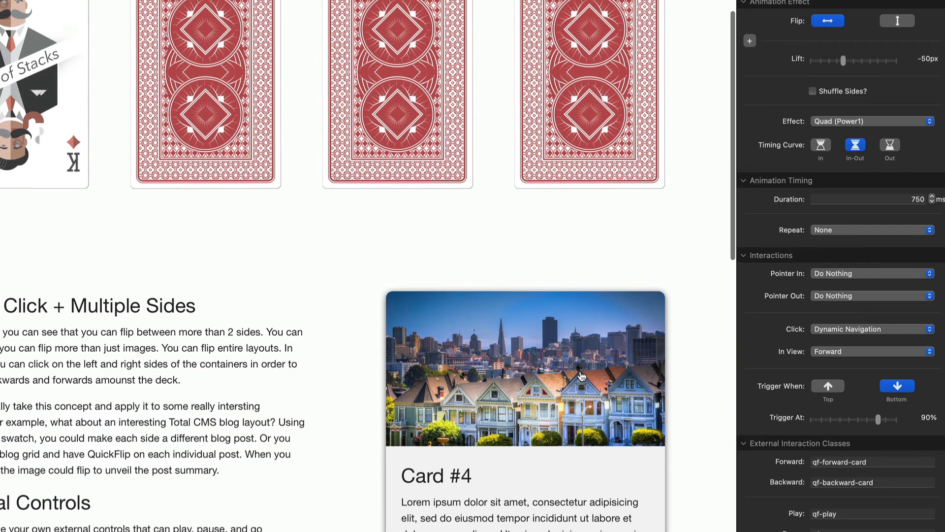
{"action": "scroll", "coordinate": [581, 376], "scroll_direction": "down", "scroll_amount": 2}
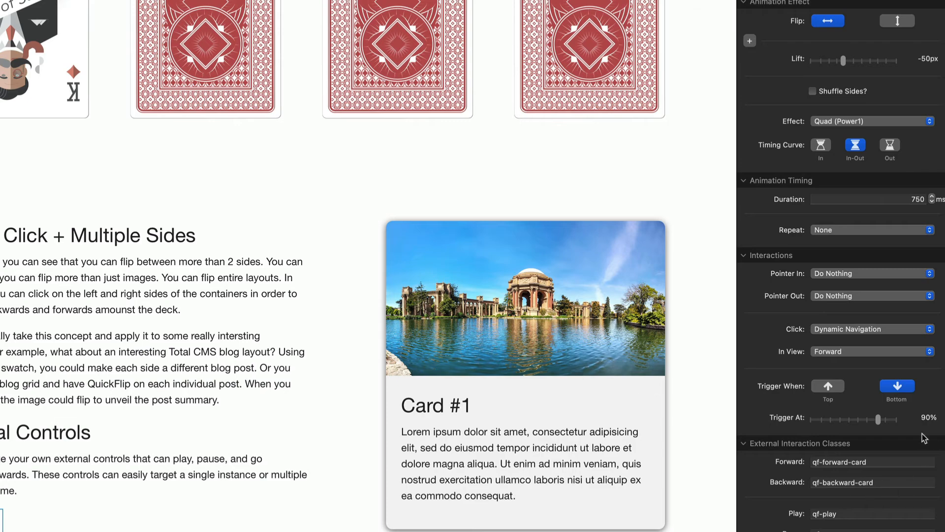
Set the multi-side card's Trigger At to 100% and test the in-view flip by scrolling the preview up and down.
{"action": "left_click_drag", "start_coordinate": [878, 419], "coordinate": [897, 421]}
{"action": "scroll", "coordinate": [714, 482], "scroll_direction": "down", "scroll_amount": 4}
{"action": "scroll", "coordinate": [649, 415], "scroll_direction": "up", "scroll_amount": 10}
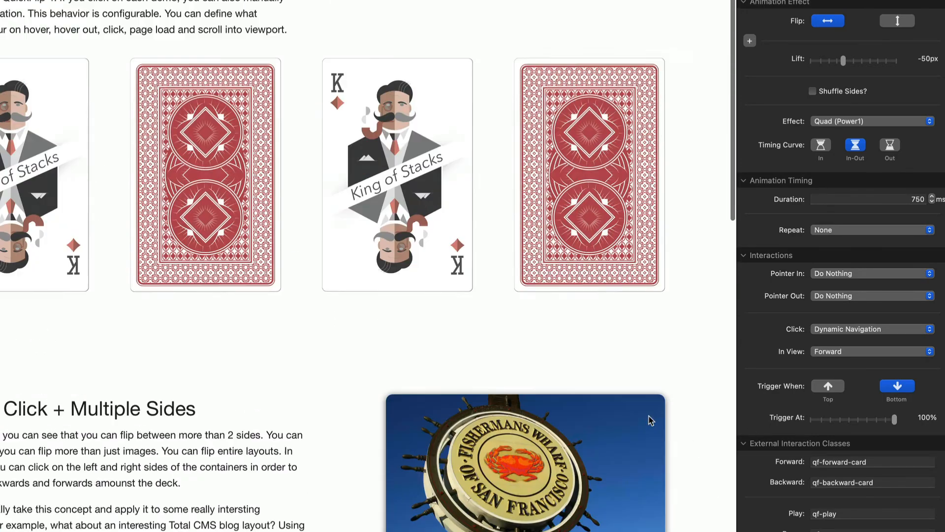
{"action": "scroll", "coordinate": [648, 420], "scroll_direction": "down", "scroll_amount": 5}
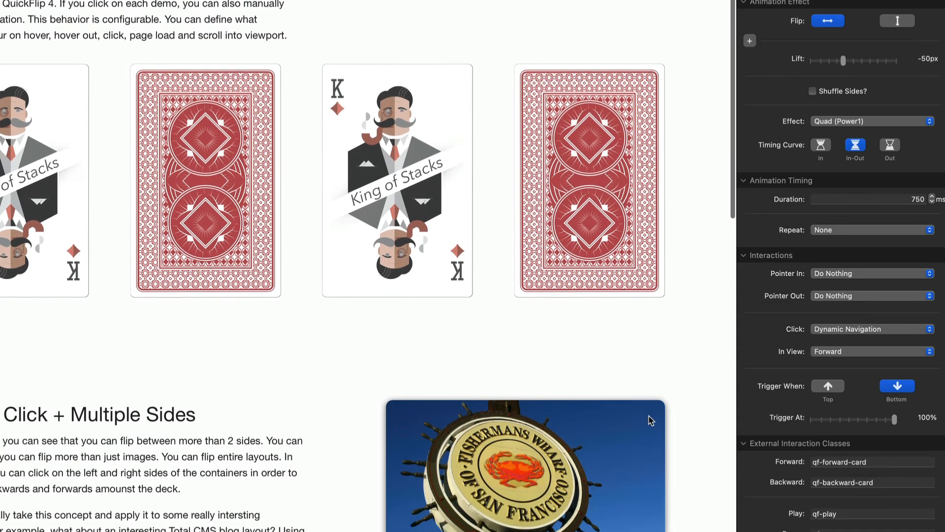
{"action": "scroll", "coordinate": [650, 420], "scroll_direction": "down", "scroll_amount": 1}
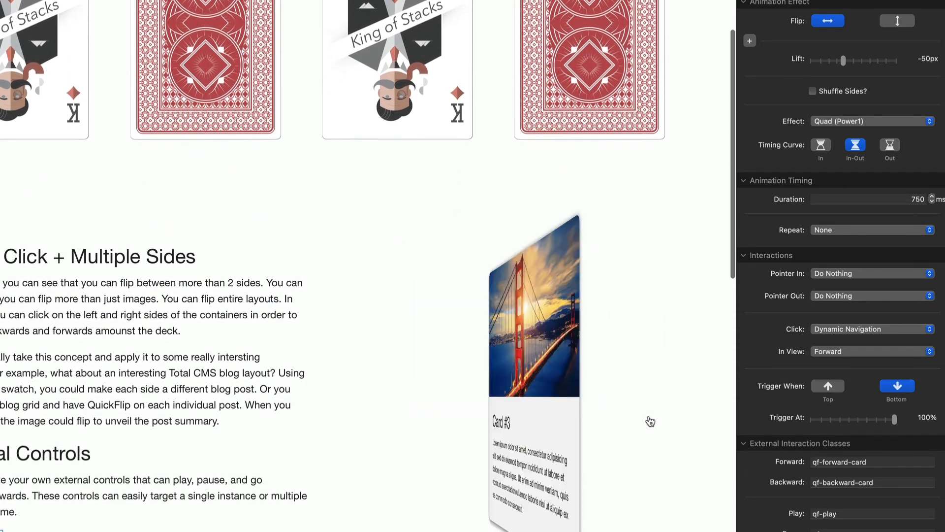
{"action": "scroll", "coordinate": [650, 421], "scroll_direction": "up", "scroll_amount": 2}
{"action": "scroll", "coordinate": [651, 420], "scroll_direction": "up", "scroll_amount": 4}
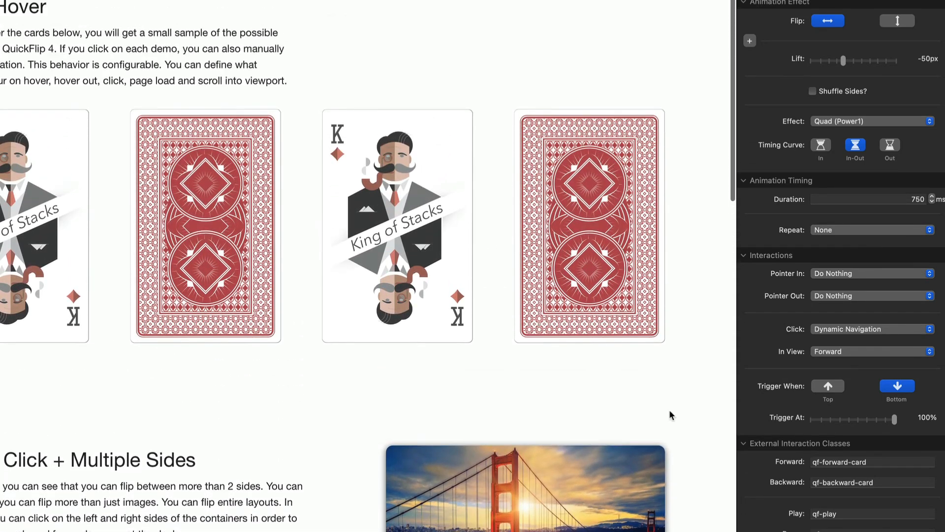
Set the multi-side card's Trigger When to Top and scroll down the preview to test the in-view flip.
{"action": "left_click", "coordinate": [829, 386]}
{"action": "scroll", "coordinate": [559, 468], "scroll_direction": "down", "scroll_amount": 10}
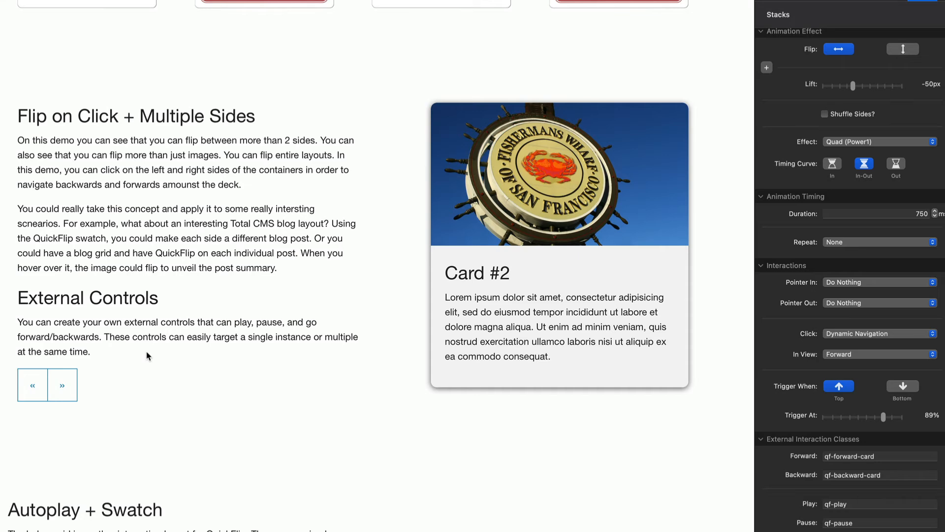
Test the External Controls in the preview, flipping the multi-side card forward and backward with the » and « buttons.
{"action": "left_click", "coordinate": [63, 388]}
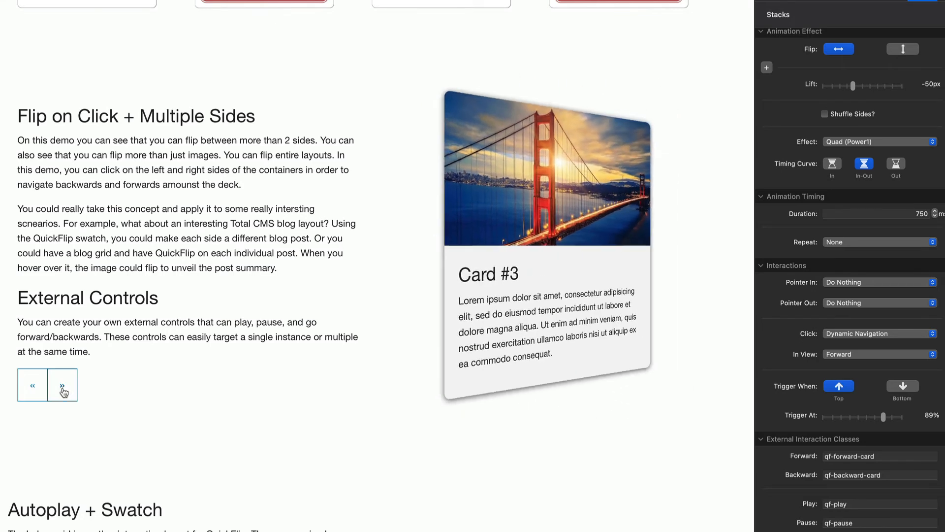
{"action": "left_click", "coordinate": [31, 389]}
{"action": "left_click", "coordinate": [32, 390]}
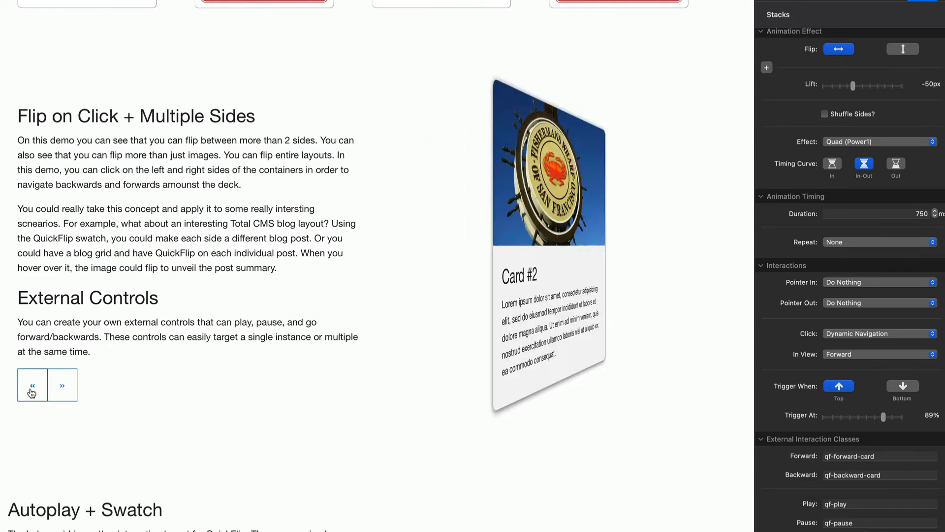
{"action": "left_click", "coordinate": [54, 391]}
{"action": "left_click", "coordinate": [51, 393]}
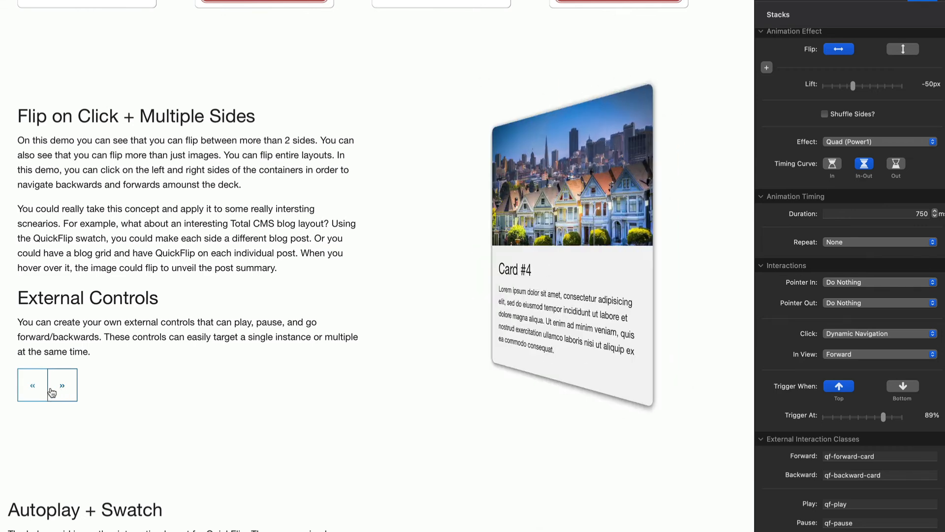
{"action": "left_click", "coordinate": [31, 385]}
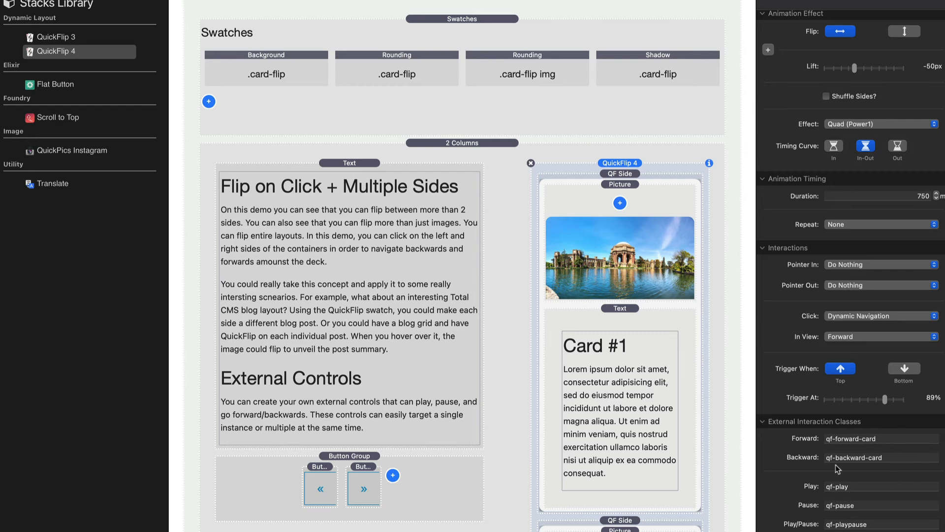
Examine the multi-side QuickFlip 4 stack's external interaction classes for Forward, Backward and Play.
{"action": "left_click", "coordinate": [897, 439]}
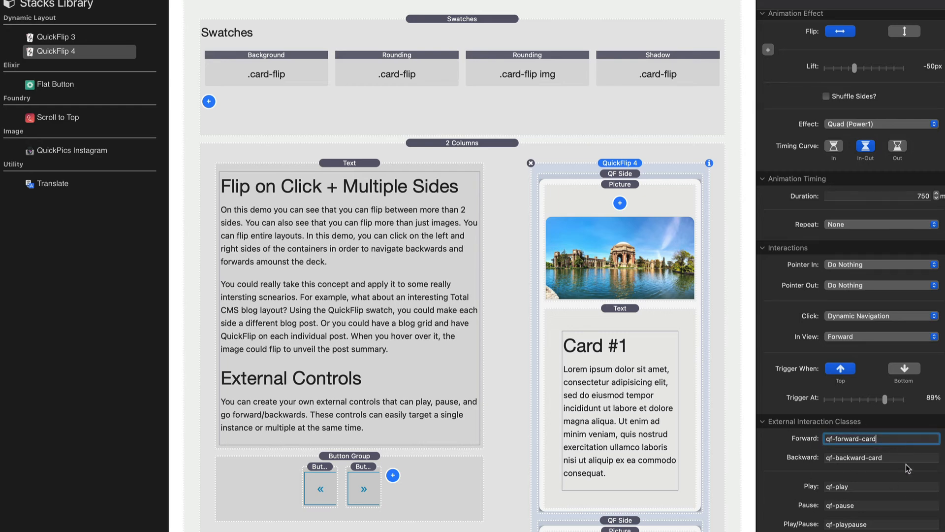
{"action": "triple_click", "coordinate": [904, 457]}
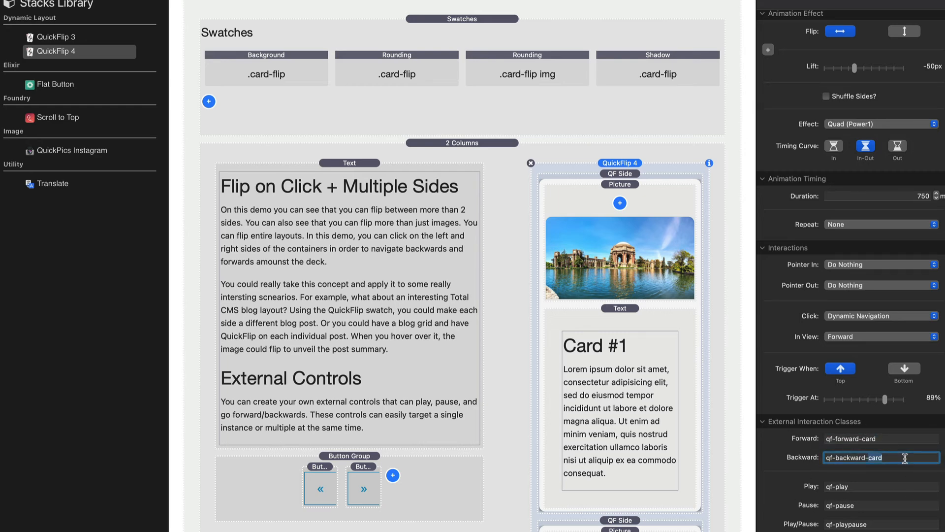
{"action": "left_click", "coordinate": [903, 437]}
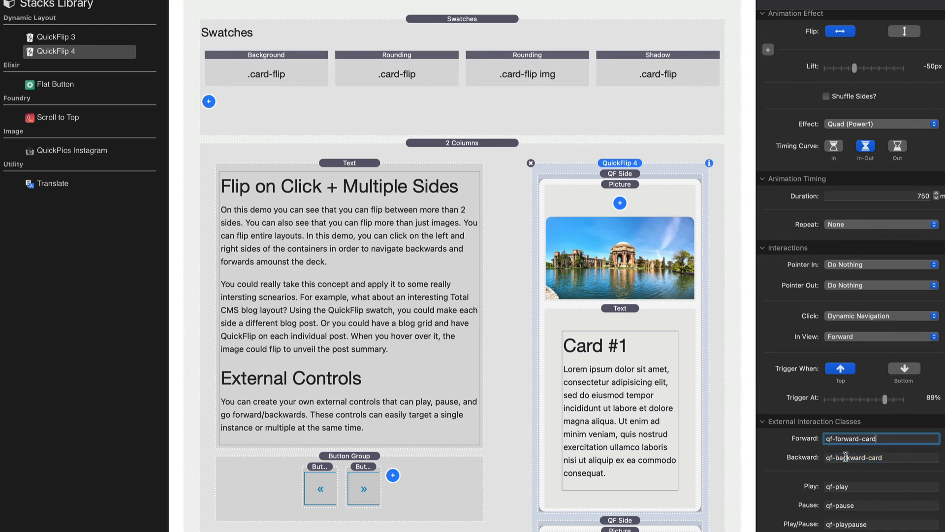
{"action": "left_click", "coordinate": [892, 457]}
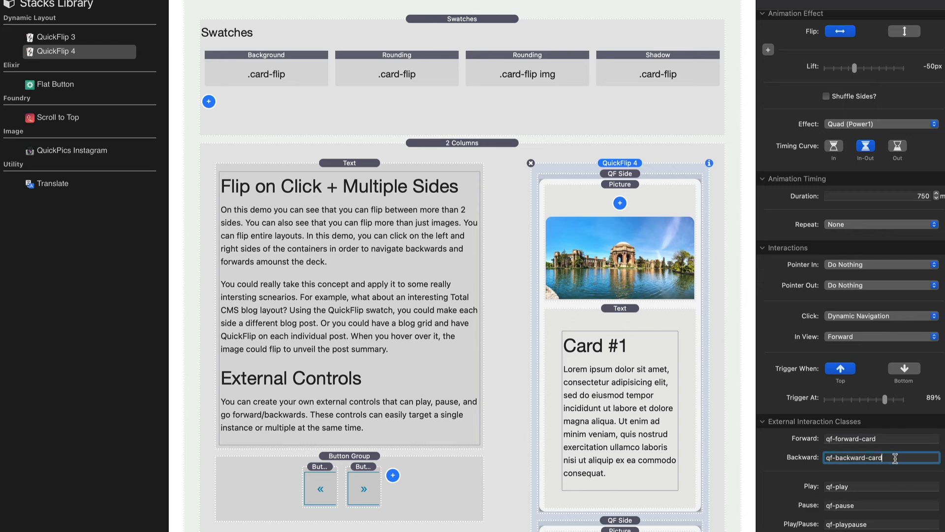
{"action": "left_click_drag", "start_coordinate": [875, 488], "coordinate": [814, 493]}
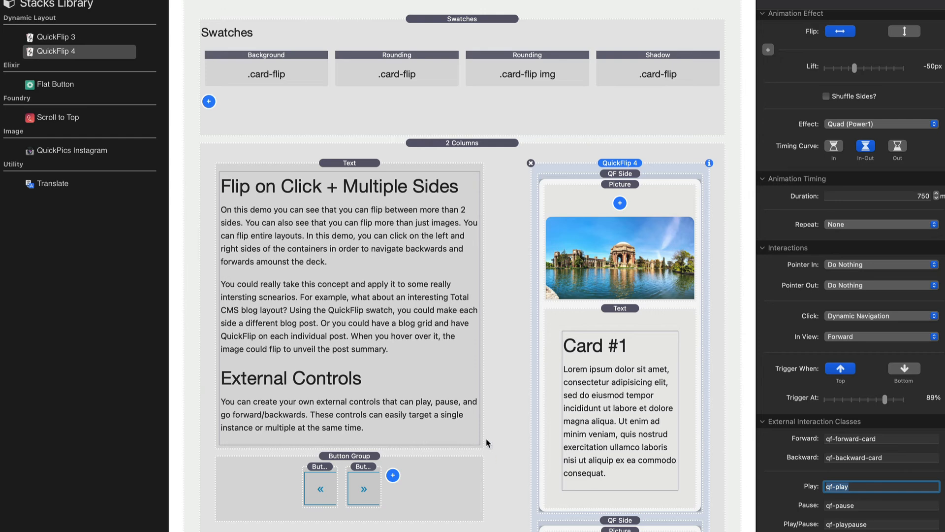
Inspect the » button's custom class qf-forward-card in its HTML settings, and select the « button in the same group.
{"action": "left_click", "coordinate": [364, 475]}
{"action": "scroll", "coordinate": [367, 465], "scroll_direction": "down", "scroll_amount": 5}
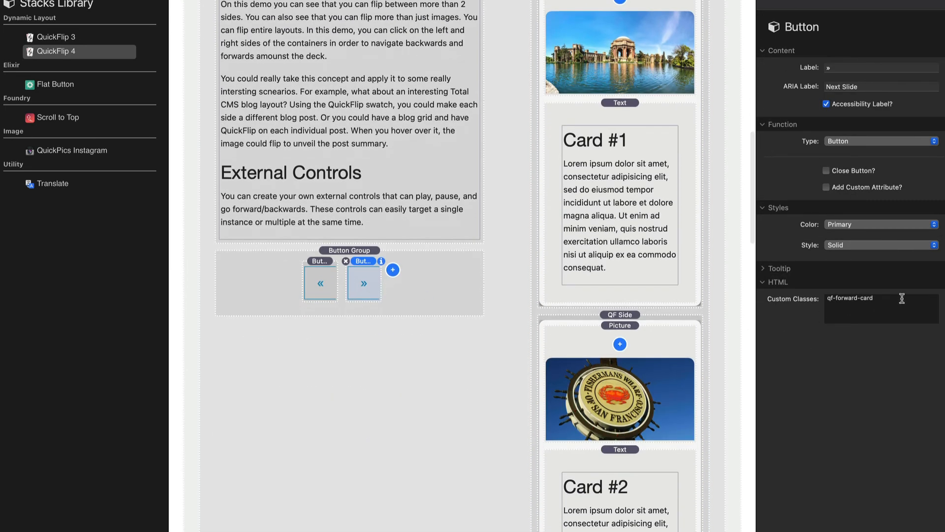
{"action": "triple_click", "coordinate": [865, 298]}
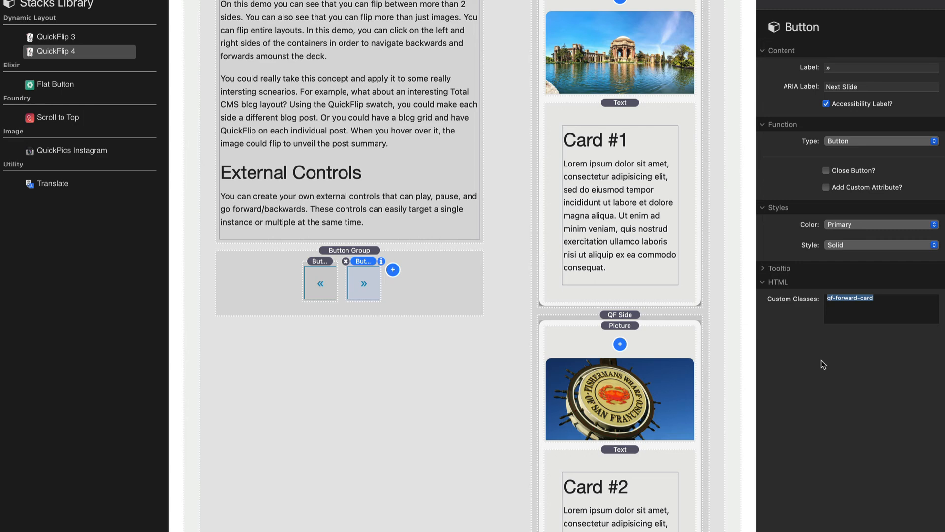
{"action": "left_click", "coordinate": [778, 281]}
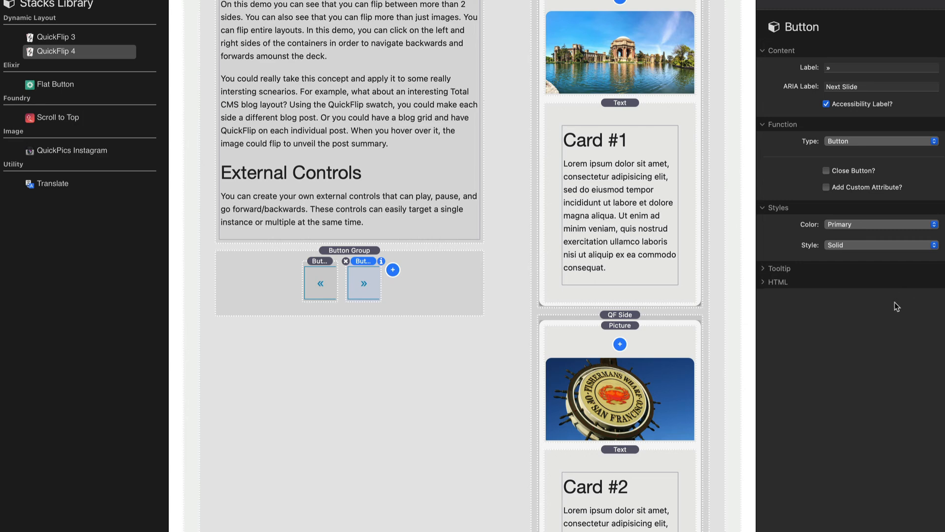
{"action": "left_click", "coordinate": [778, 282]}
{"action": "left_click", "coordinate": [916, 315]}
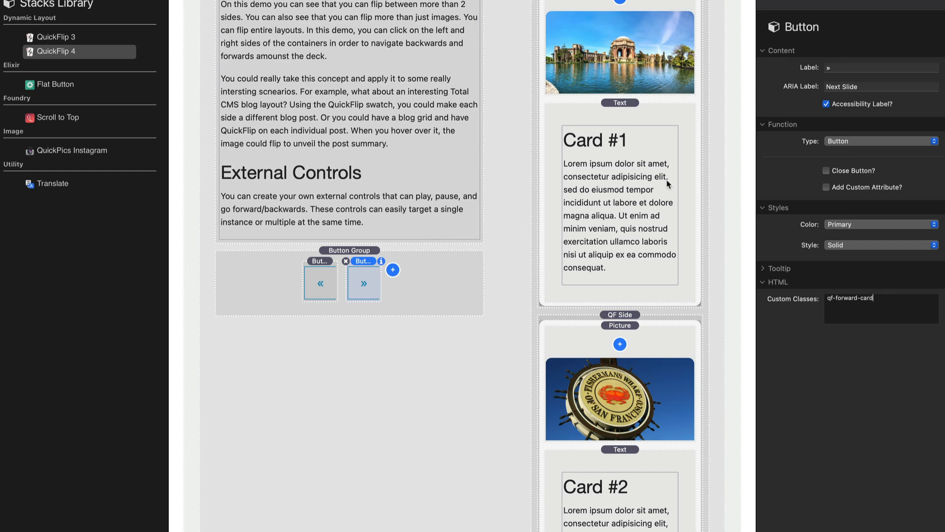
{"action": "left_click", "coordinate": [321, 272]}
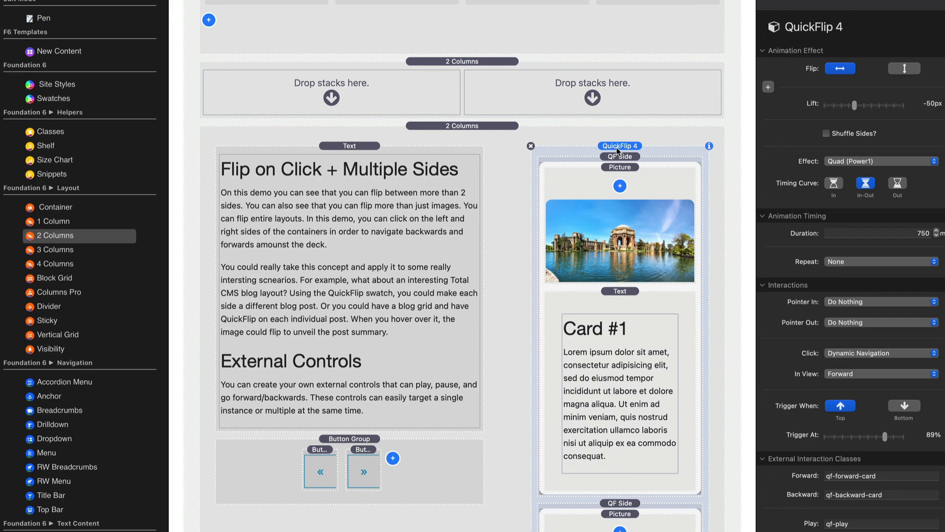
Copy the multi-side QuickFlip 4 stack into both columns of the empty 2 Columns row above it, and collapse all three QuickFlip stacks.
{"action": "left_click_drag", "start_coordinate": [616, 146], "coordinate": [596, 88]}
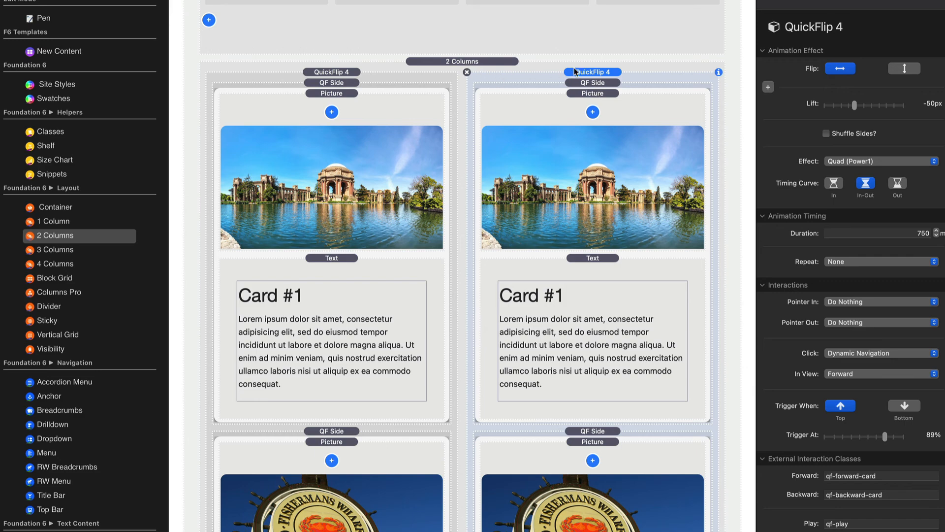
{"action": "left_click", "coordinate": [342, 71]}
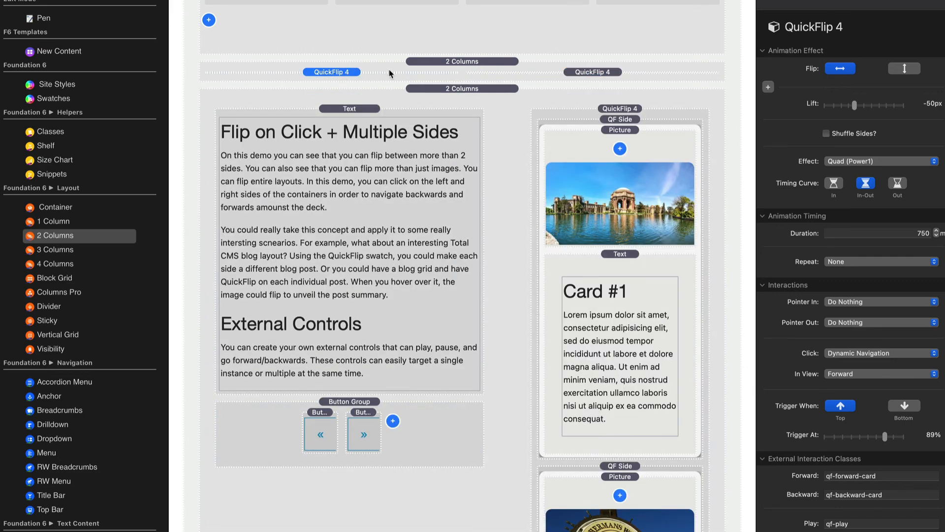
{"action": "left_click", "coordinate": [462, 62]}
{"action": "left_click", "coordinate": [626, 108]}
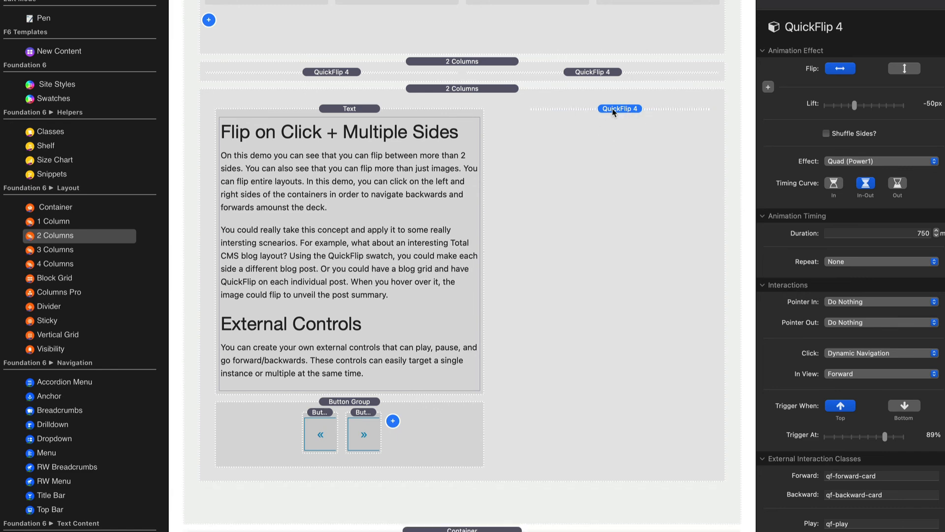
Compare the Forward and Backward external interaction classes of the QuickFlip 4 stacks with the » button's custom class.
{"action": "scroll", "coordinate": [894, 443], "scroll_direction": "down", "scroll_amount": 3}
{"action": "left_click", "coordinate": [895, 438]}
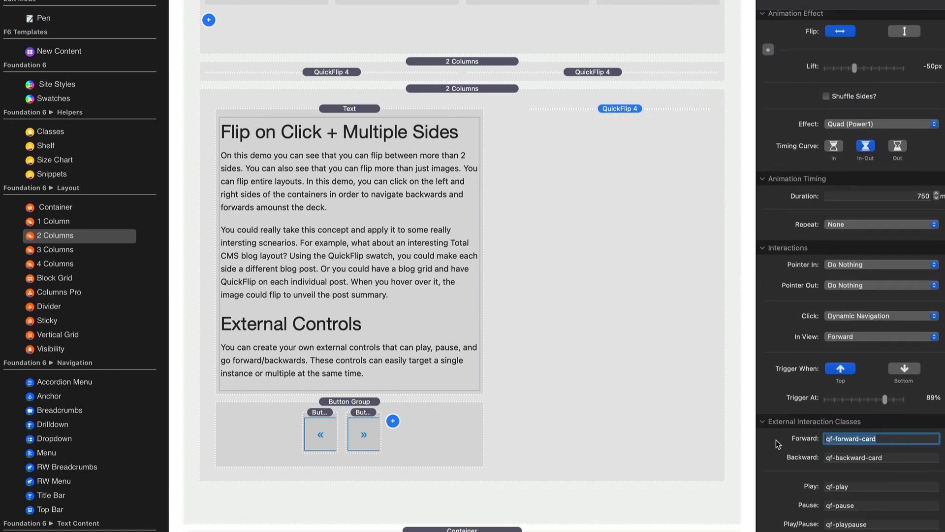
{"action": "left_click", "coordinate": [909, 453]}
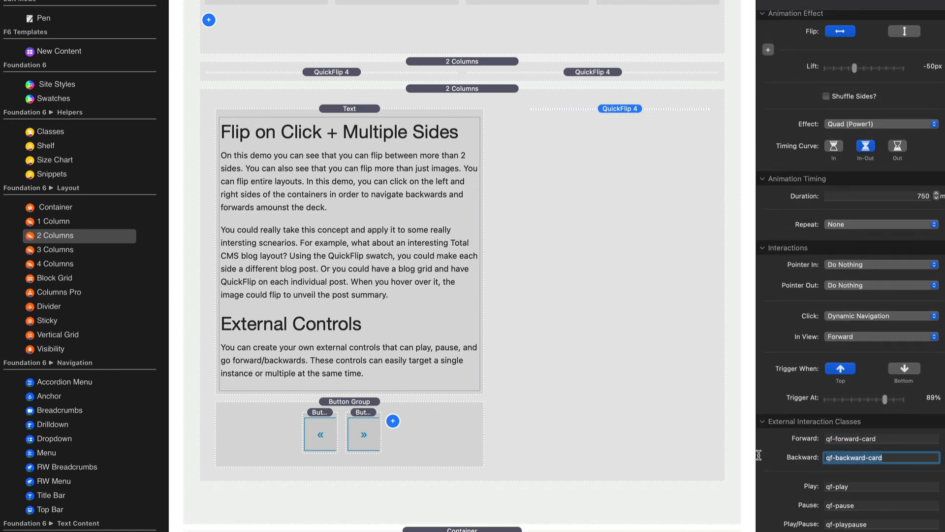
{"action": "left_click", "coordinate": [595, 74]}
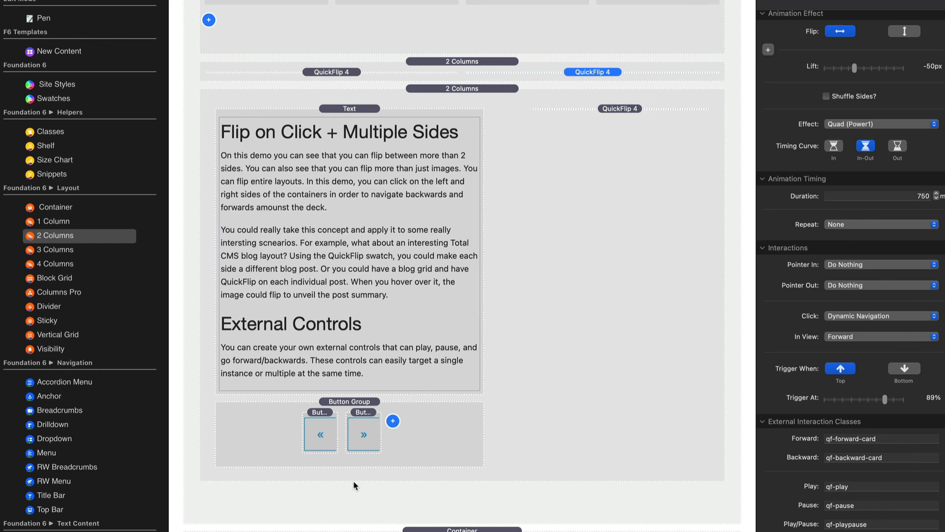
{"action": "left_click", "coordinate": [362, 433]}
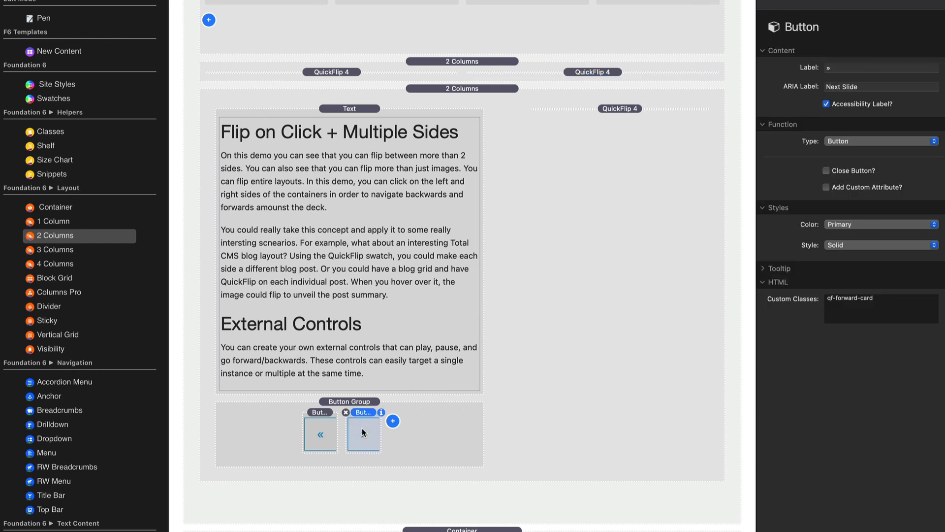
Preview the page and view the two duplicated cards together with the original multi-side card and its external control buttons.
{"action": "key", "text": "super+r"}
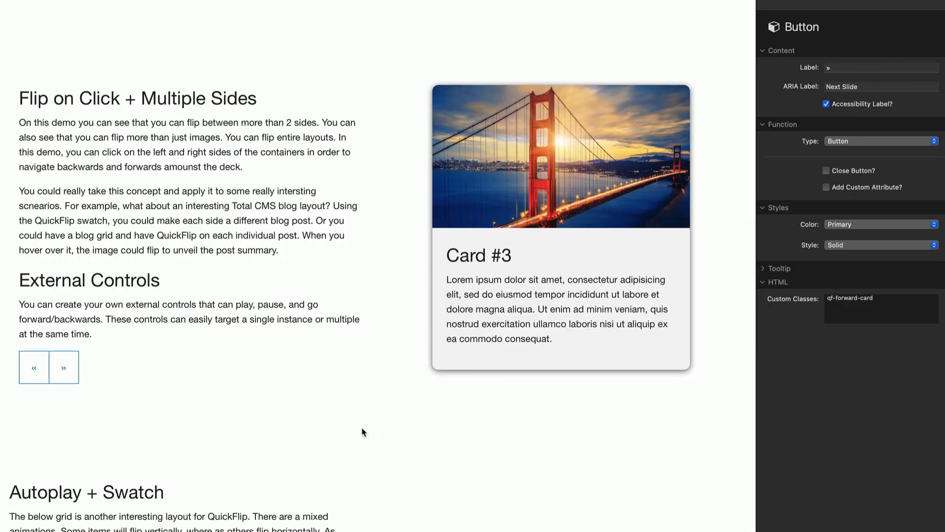
{"action": "scroll", "coordinate": [366, 335], "scroll_direction": "up", "scroll_amount": 6}
{"action": "scroll", "coordinate": [365, 335], "scroll_direction": "down", "scroll_amount": 6}
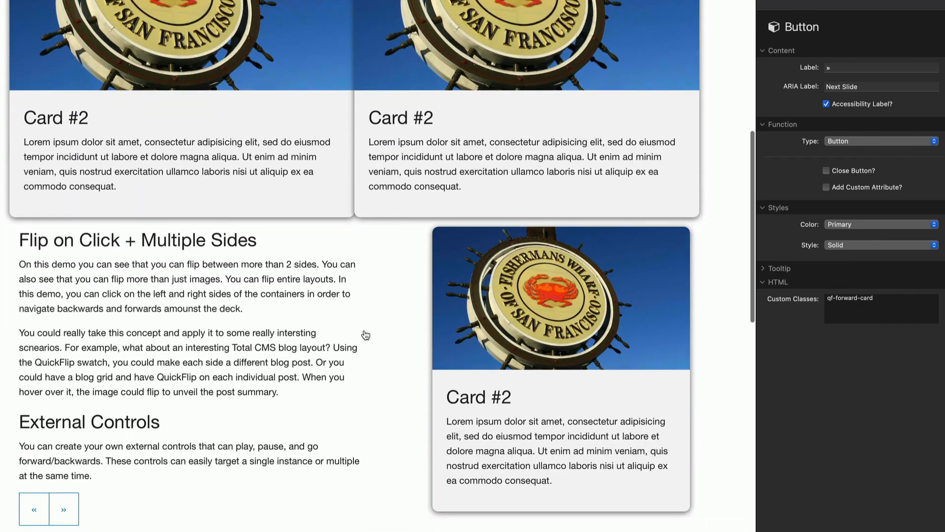